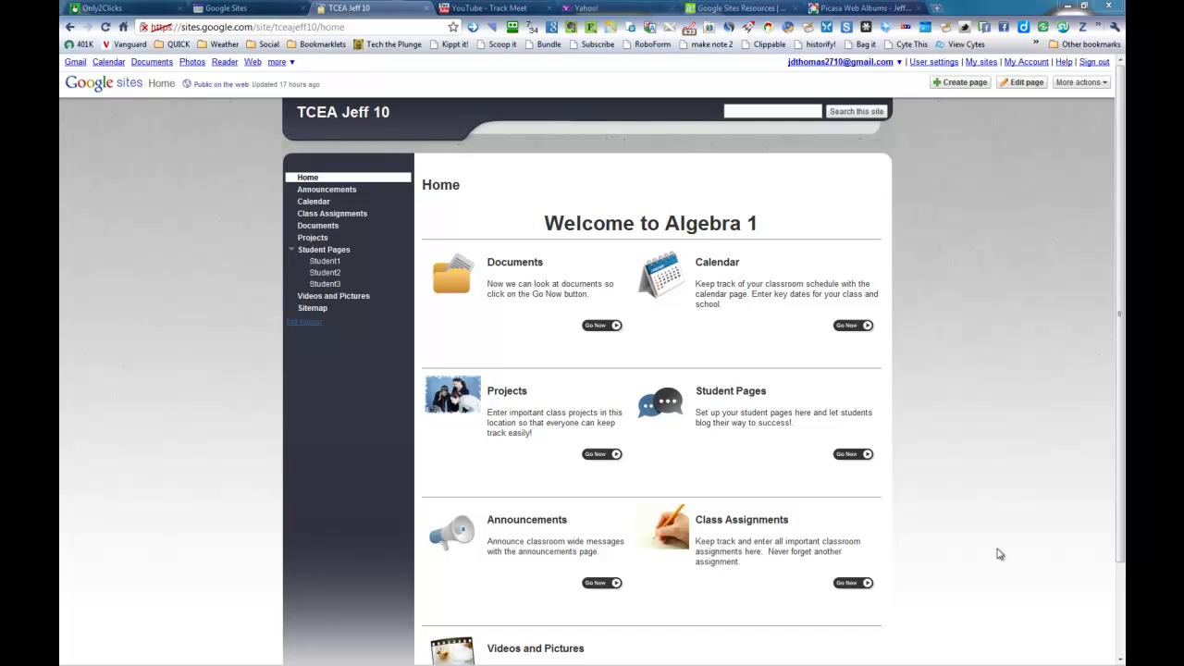
# Open the Videos and Pictures page for editing and add the line "Track Meet Highlights" below the existing text.
pyautogui.scroll(-3, 997, 553)
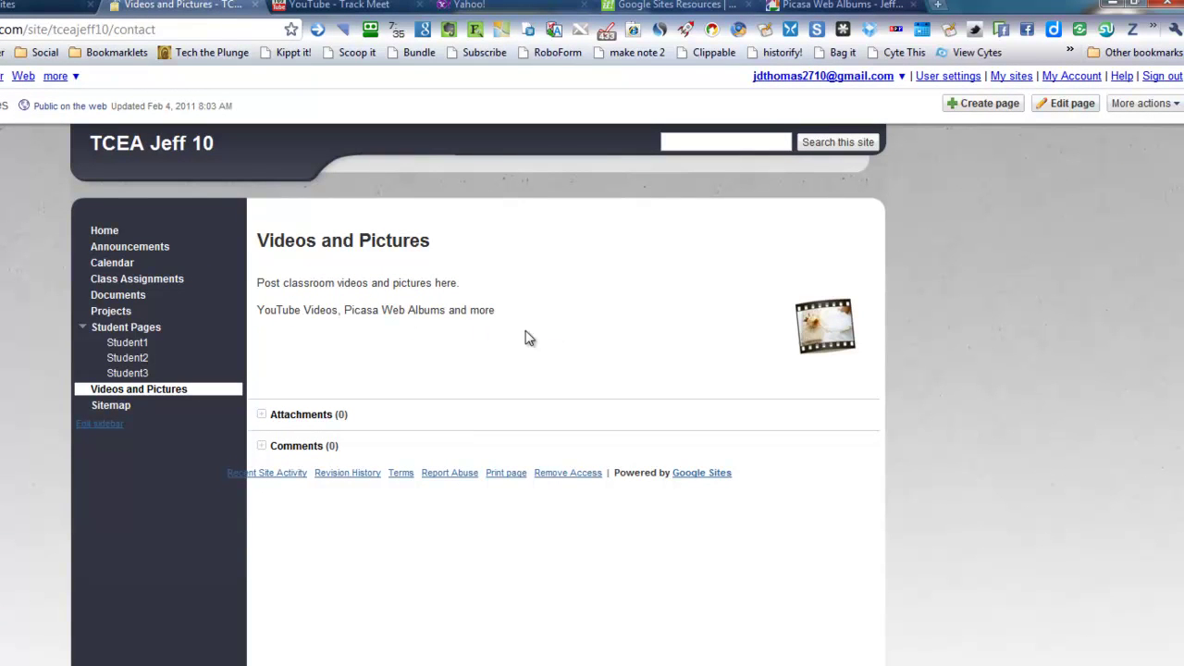
pyautogui.click(1064, 104)
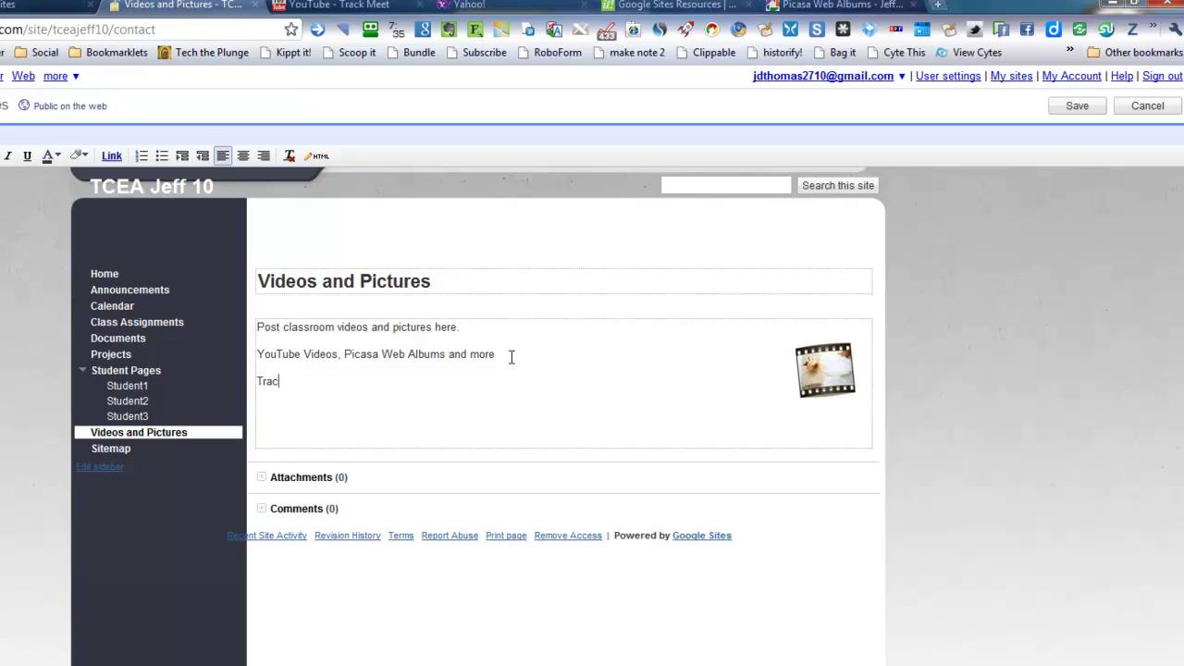
pyautogui.write('Meet Highlights')
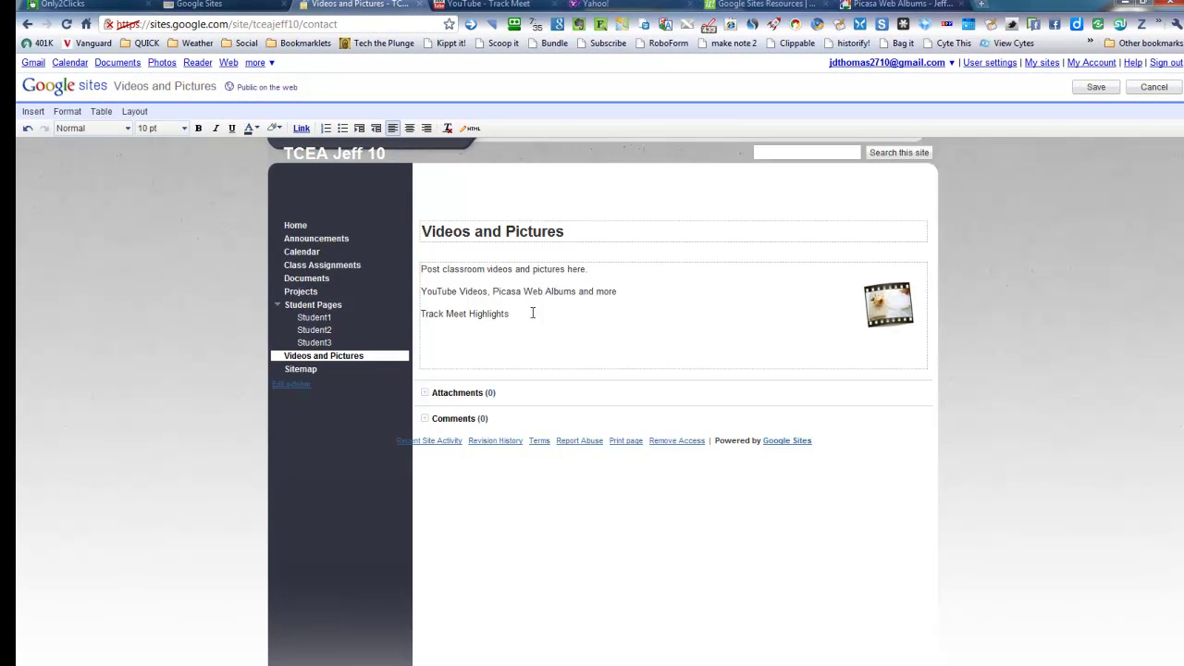
# Format the "Track Meet Highlights" line in Trebuchet at 24 pt.
pyautogui.moveTo(529, 313); pyautogui.dragTo(420, 314)
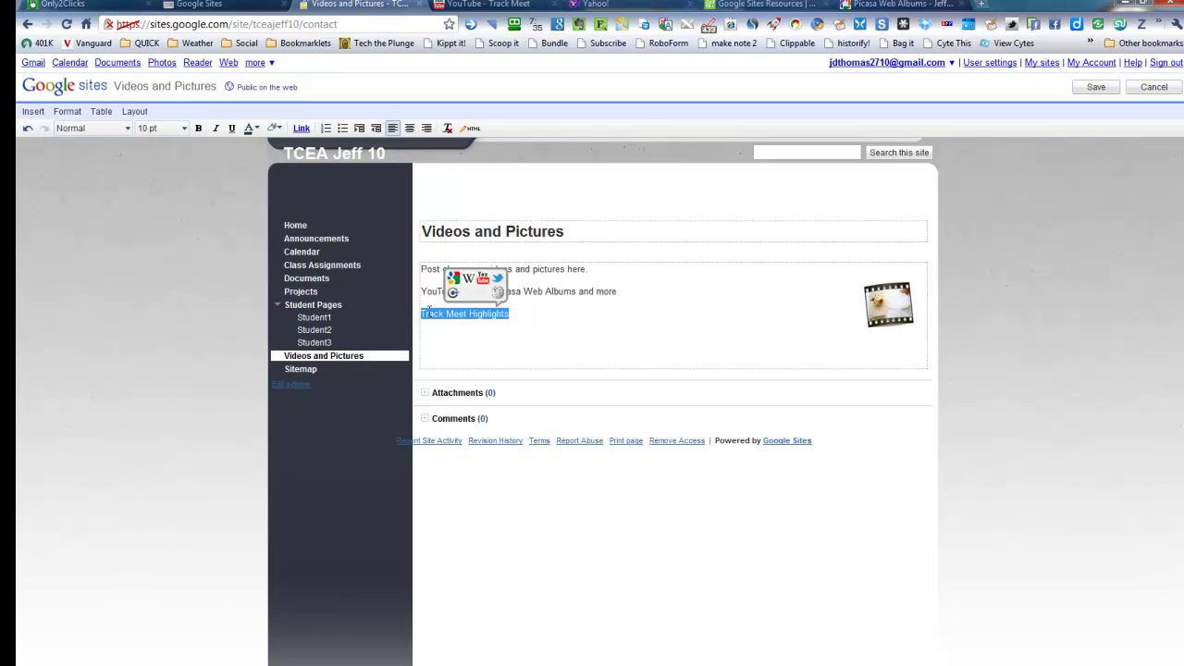
pyautogui.click(94, 130)
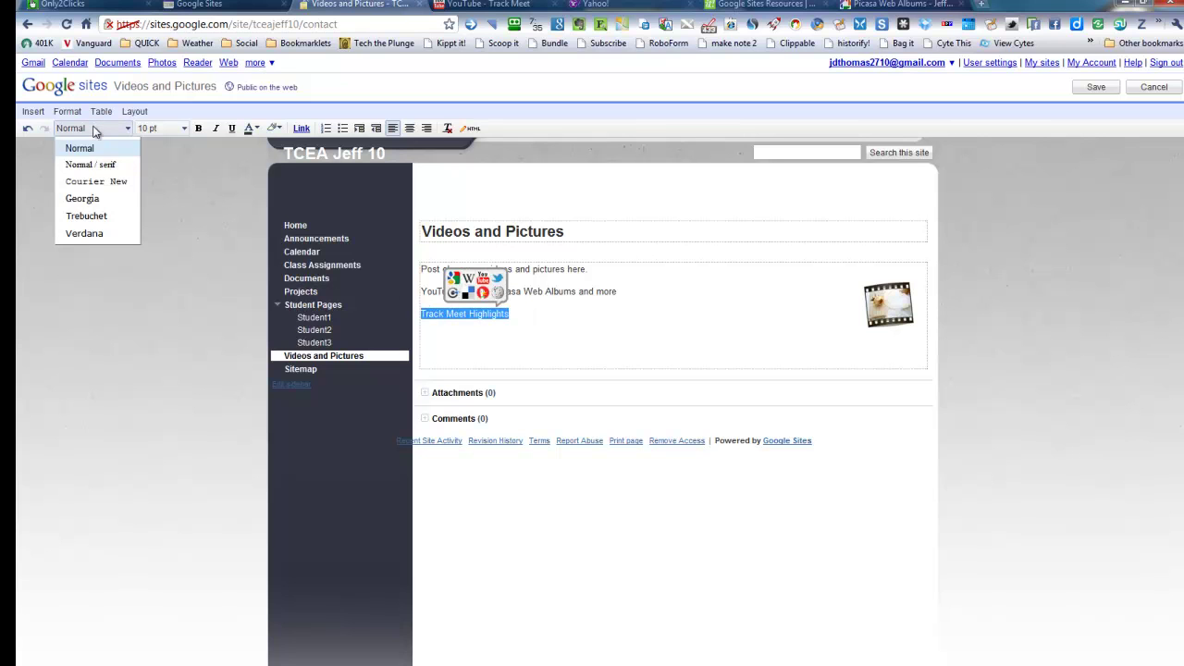
pyautogui.click(101, 217)
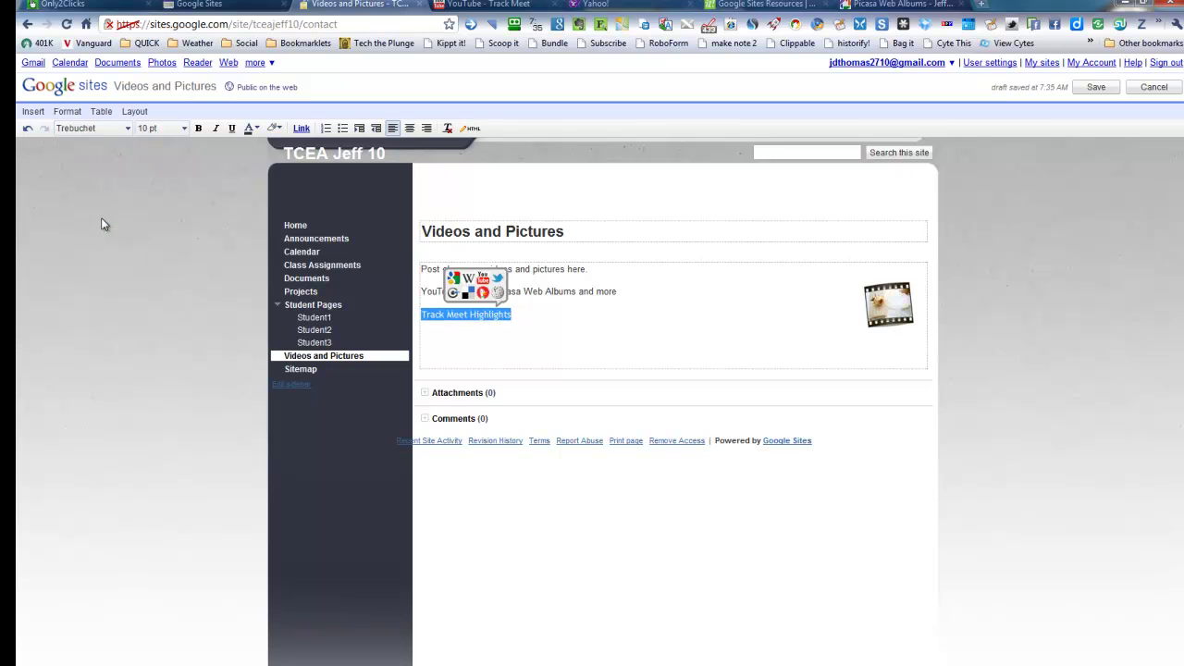
pyautogui.click(185, 129)
pyautogui.click(165, 231)
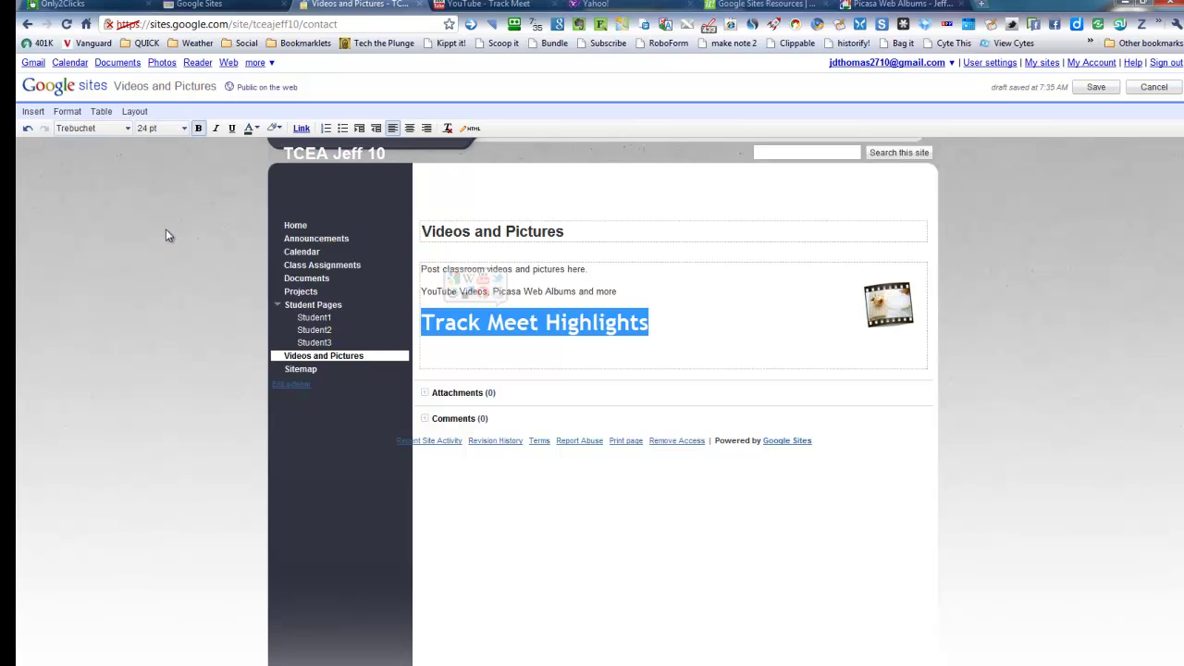
pyautogui.click(681, 321)
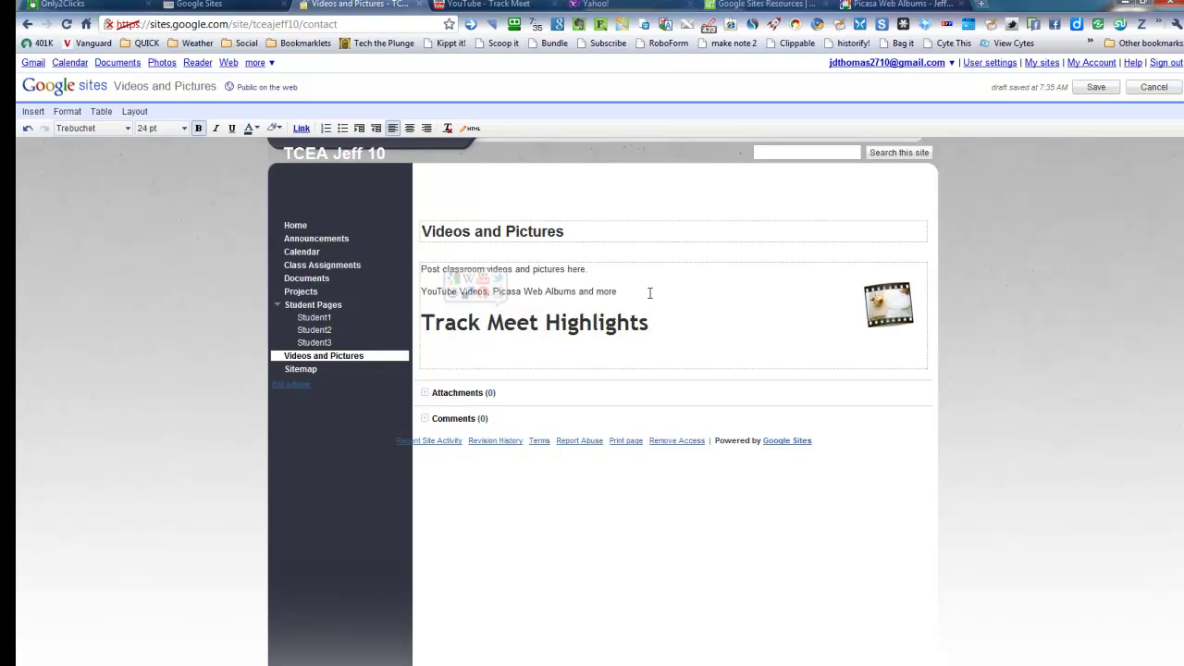
# Delete the line "YouTube Videos, Picasa Web Albums and more" and close the gap above the heading.
pyautogui.moveTo(625, 292); pyautogui.dragTo(422, 269)
pyautogui.click(638, 317)
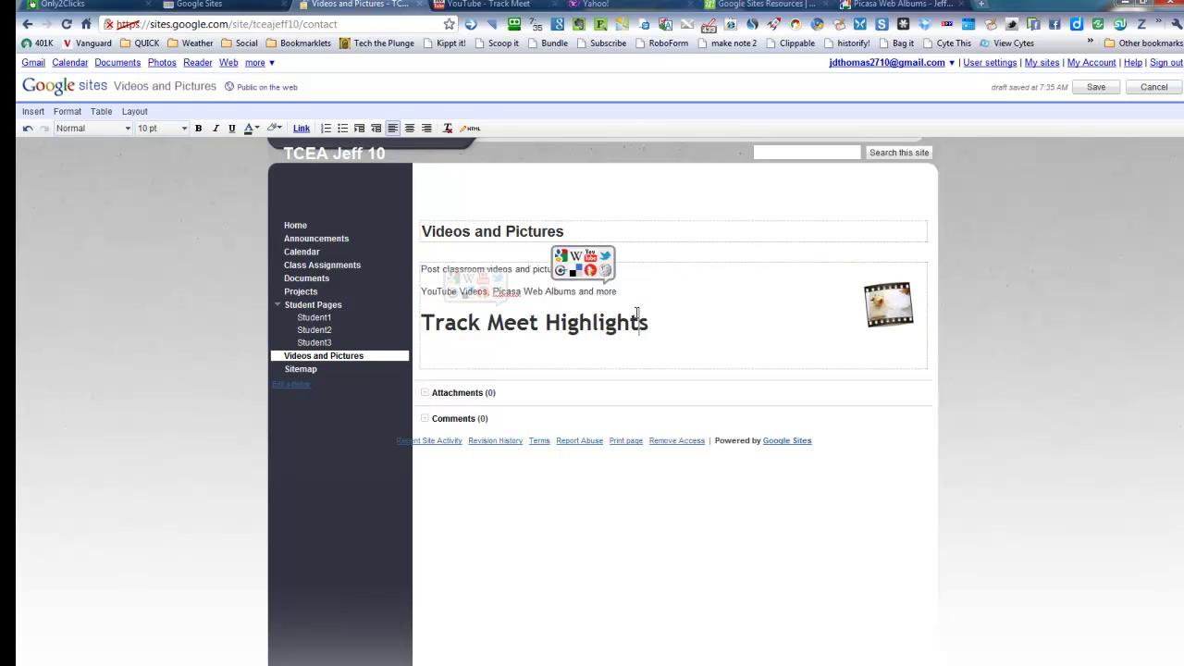
pyautogui.moveTo(616, 291); pyautogui.dragTo(420, 293)
pyautogui.press('BackSpace')
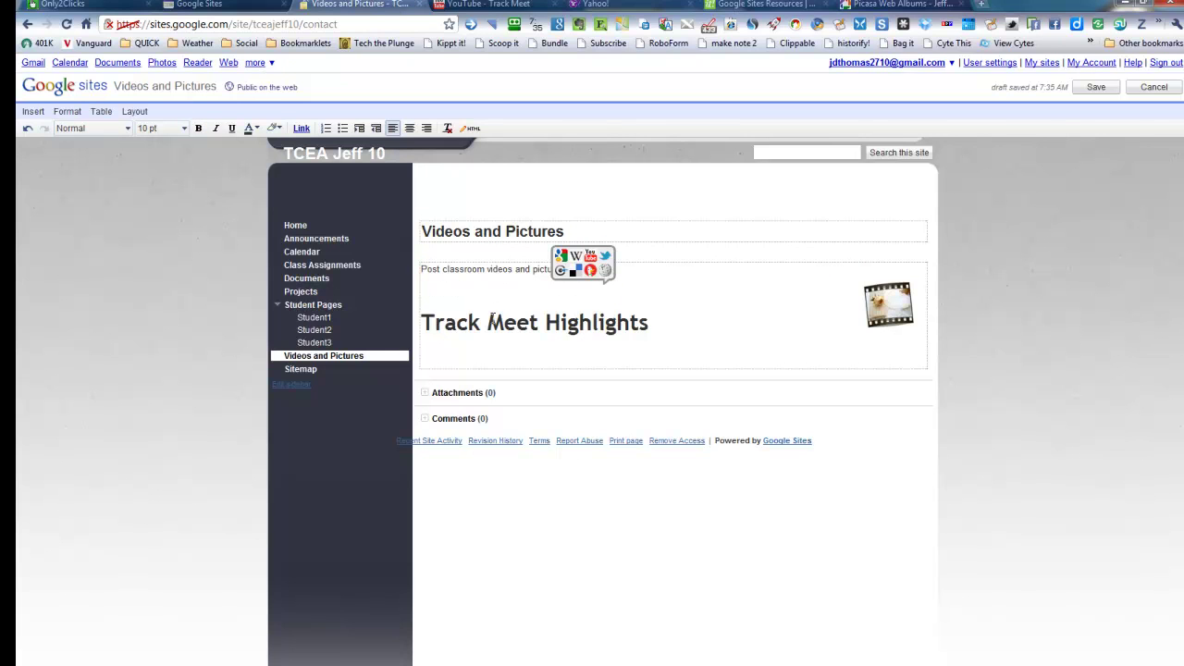
pyautogui.press('BackSpace')
pyautogui.press('BackSpace')
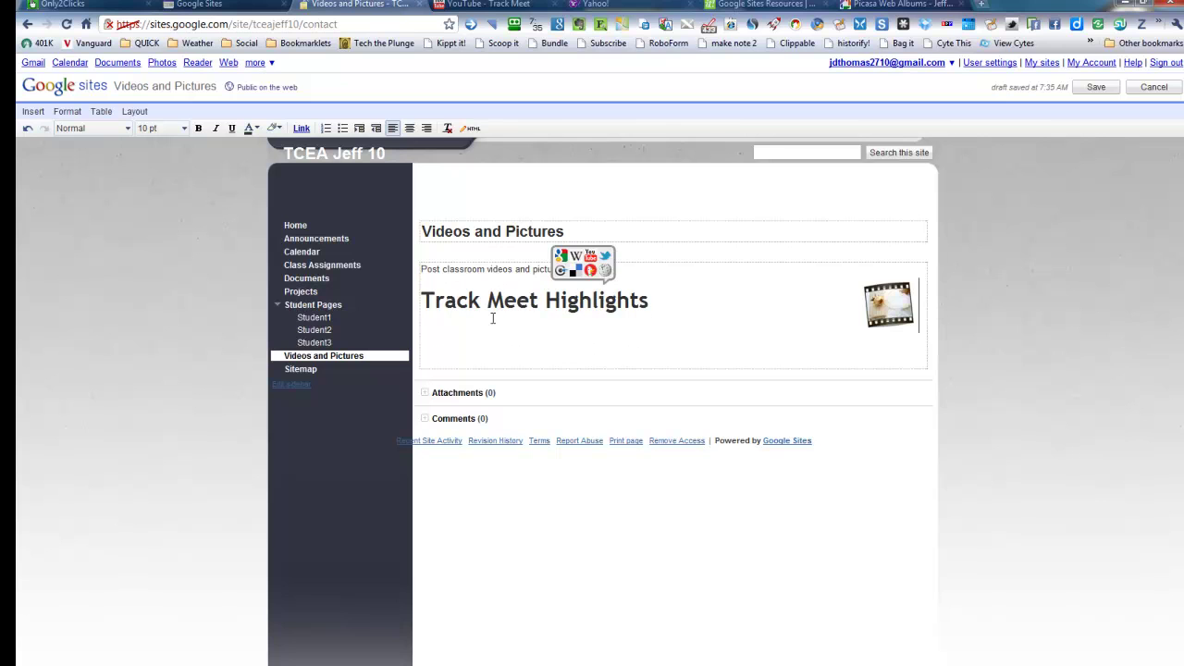
# Delete the sentence "Post classroom videos and pictures here." from the start of the page body.
pyautogui.click(656, 280)
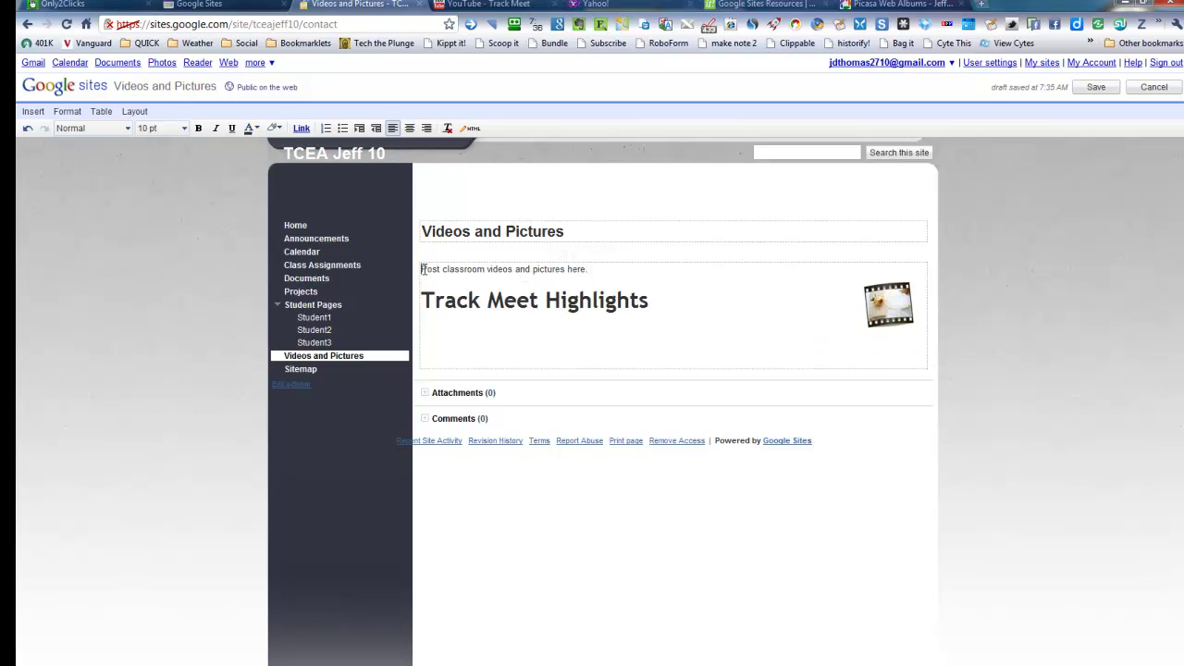
pyautogui.press('Delete')
pyautogui.press('Delete')
pyautogui.press('Delete')
pyautogui.press('Delete')
pyautogui.press('Delete')
pyautogui.press('Delete')
pyautogui.press('Delete')
pyautogui.press('Delete')
pyautogui.press('Delete')
pyautogui.press('Delete')
pyautogui.press('Delete')
pyautogui.press('Delete')
pyautogui.press('Delete')
pyautogui.press('Delete')
pyautogui.press('Delete')
pyautogui.press('Delete')
pyautogui.press('Delete')
pyautogui.press('Delete')
pyautogui.press('Delete')
pyautogui.press('Delete')
pyautogui.press('Delete')
pyautogui.press('Delete')
pyautogui.press('Delete')
pyautogui.press('Delete')
pyautogui.press('Delete')
pyautogui.press('Delete')
pyautogui.press('Delete')
pyautogui.press('Delete')
pyautogui.press('Delete')
pyautogui.press('Delete')
pyautogui.press('Delete')
pyautogui.press('Delete')
pyautogui.press('Delete')
pyautogui.press('Delete')
pyautogui.press('Delete')
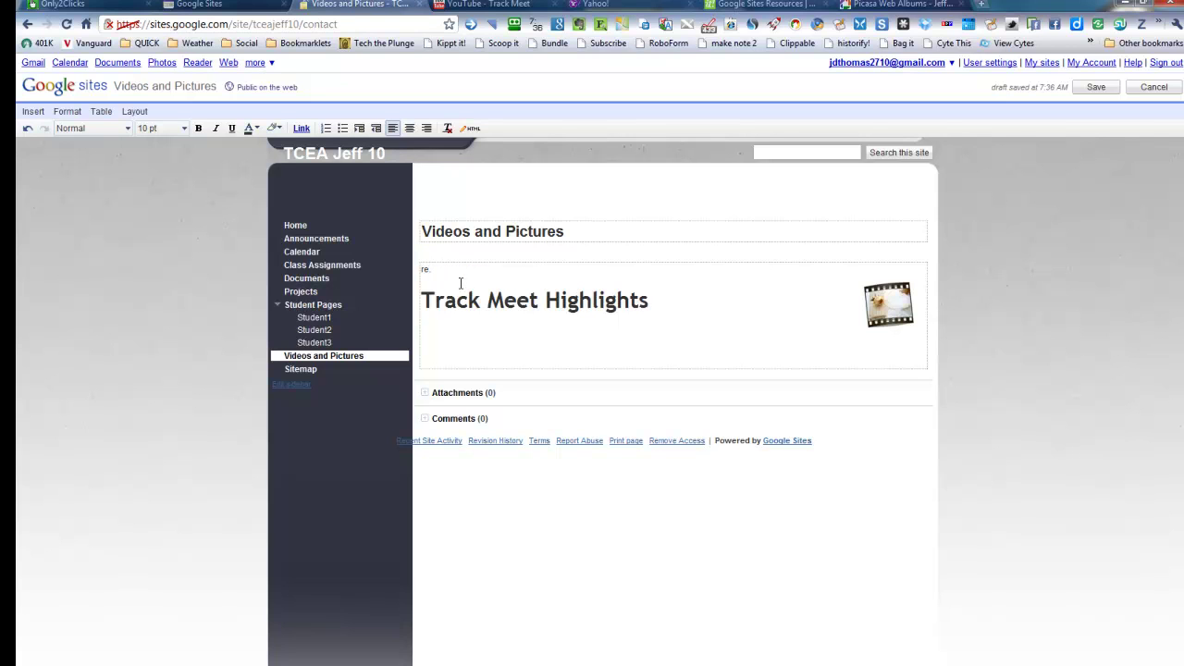
pyautogui.press('Delete')
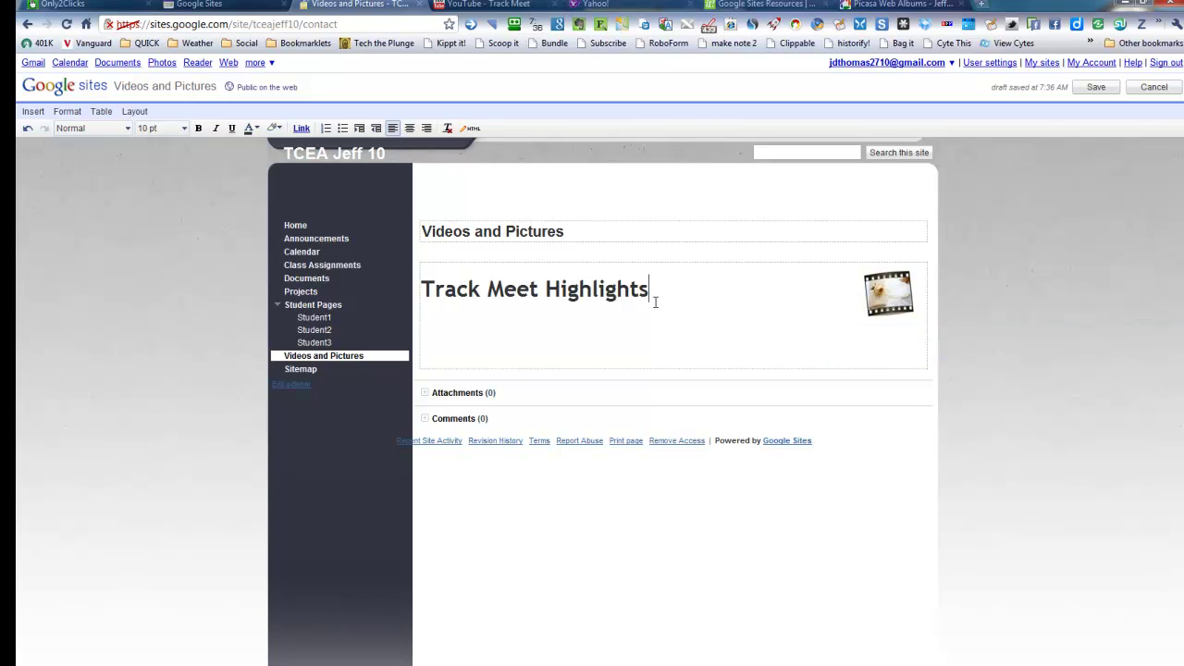
# Add an empty line below the Track Meet Highlights heading and set its font size to 10 pt.
pyautogui.click(607, 323)
pyautogui.press('Return')
pyautogui.tripleClick(423, 309)
pyautogui.click(165, 129)
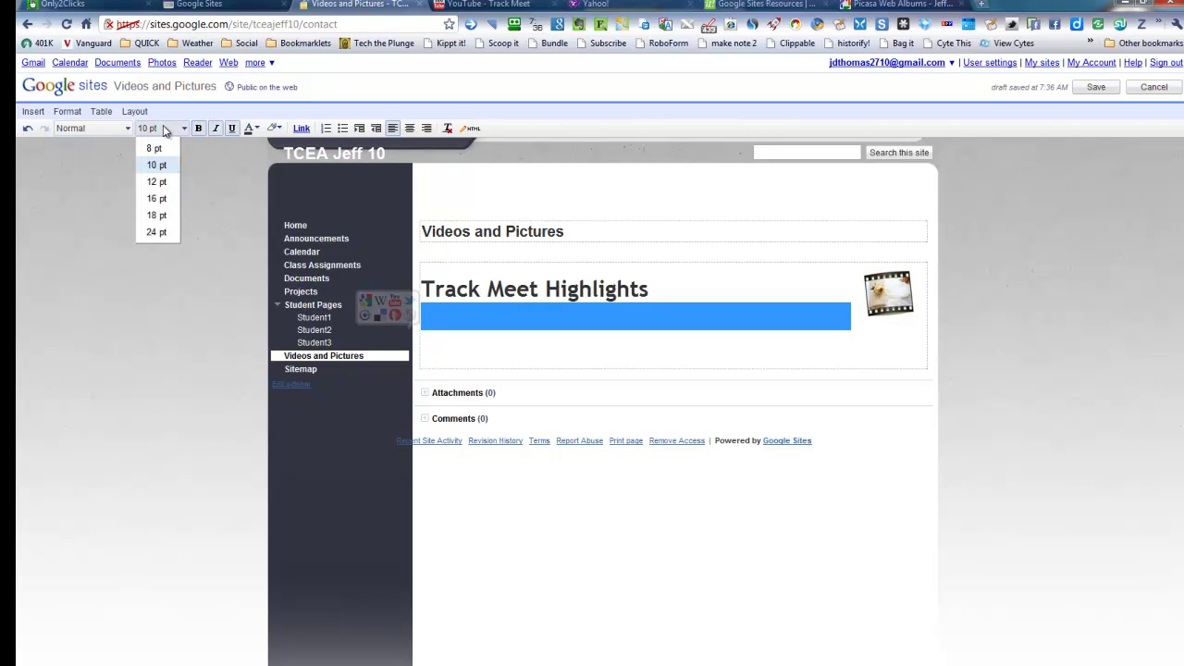
pyautogui.click(170, 170)
pyautogui.click(470, 332)
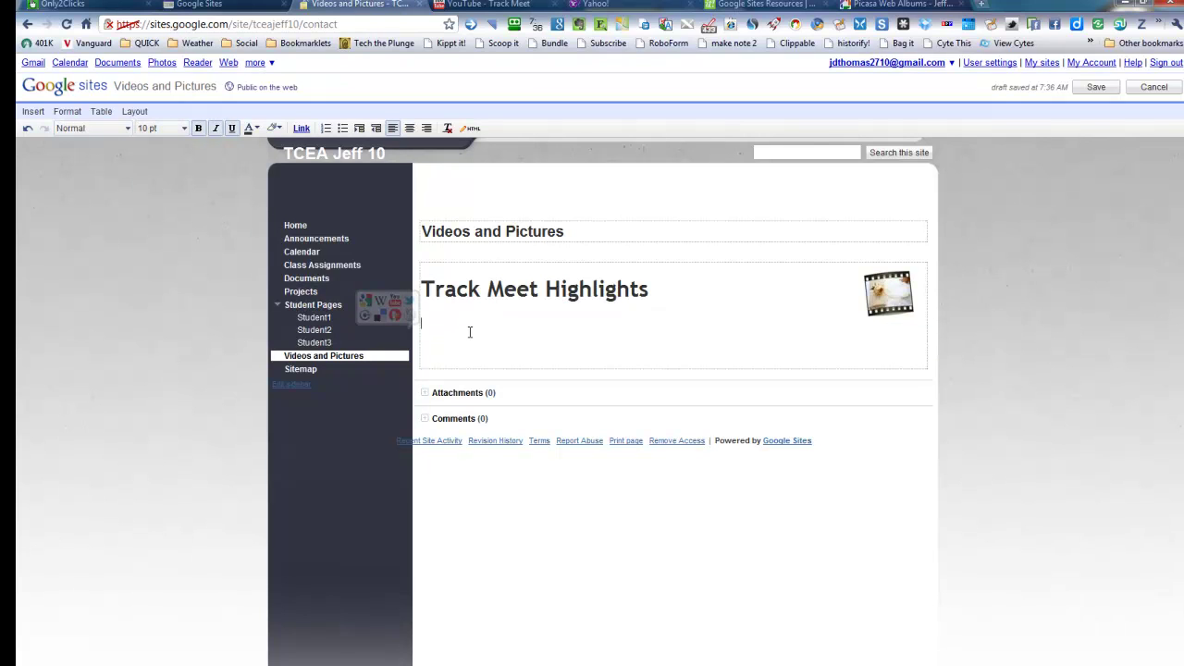
pyautogui.click(448, 310)
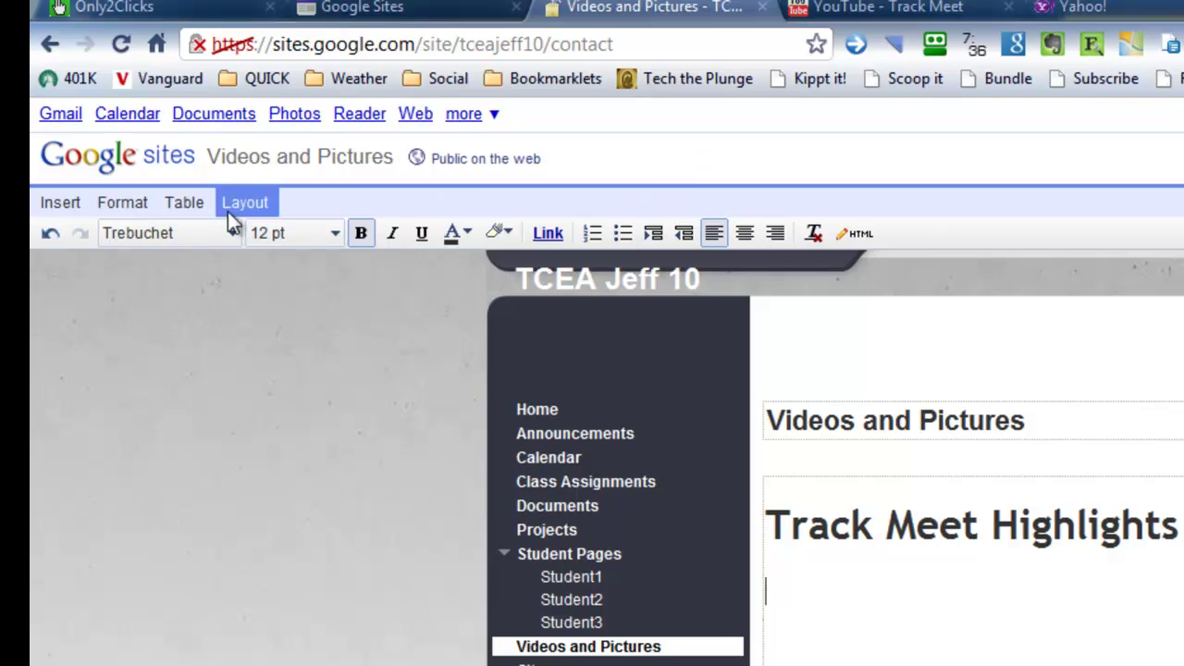
# Start inserting a YouTube video on the empty line below the heading.
pyautogui.click(60, 202)
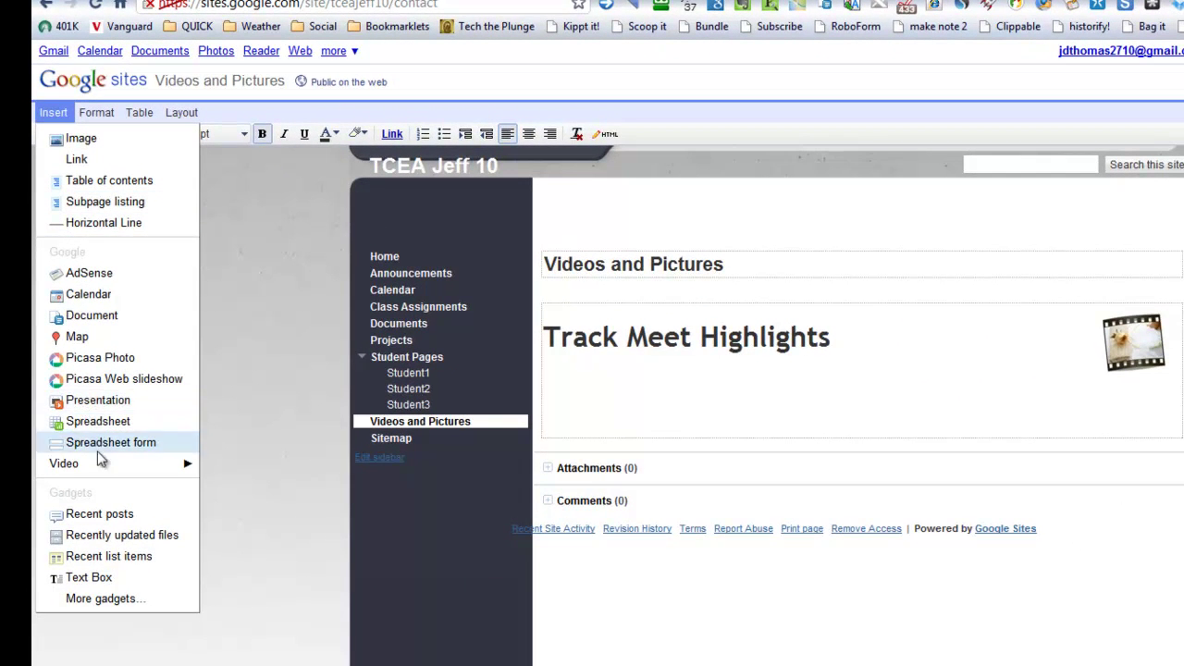
pyautogui.moveTo(106, 468)
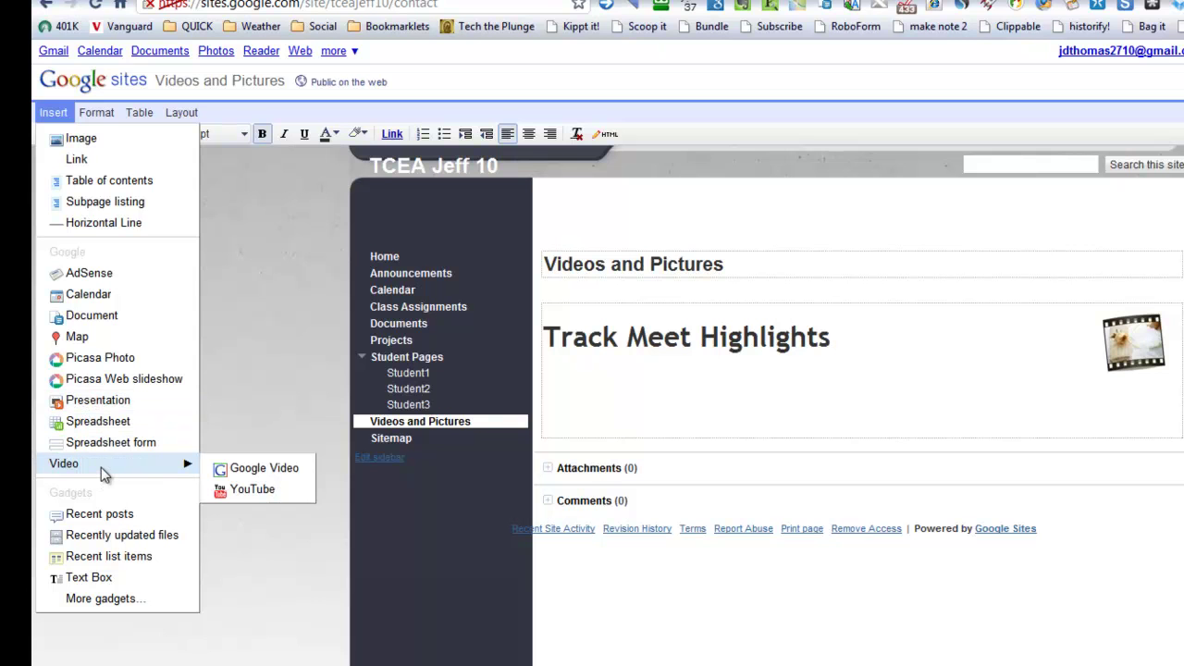
pyautogui.click(266, 491)
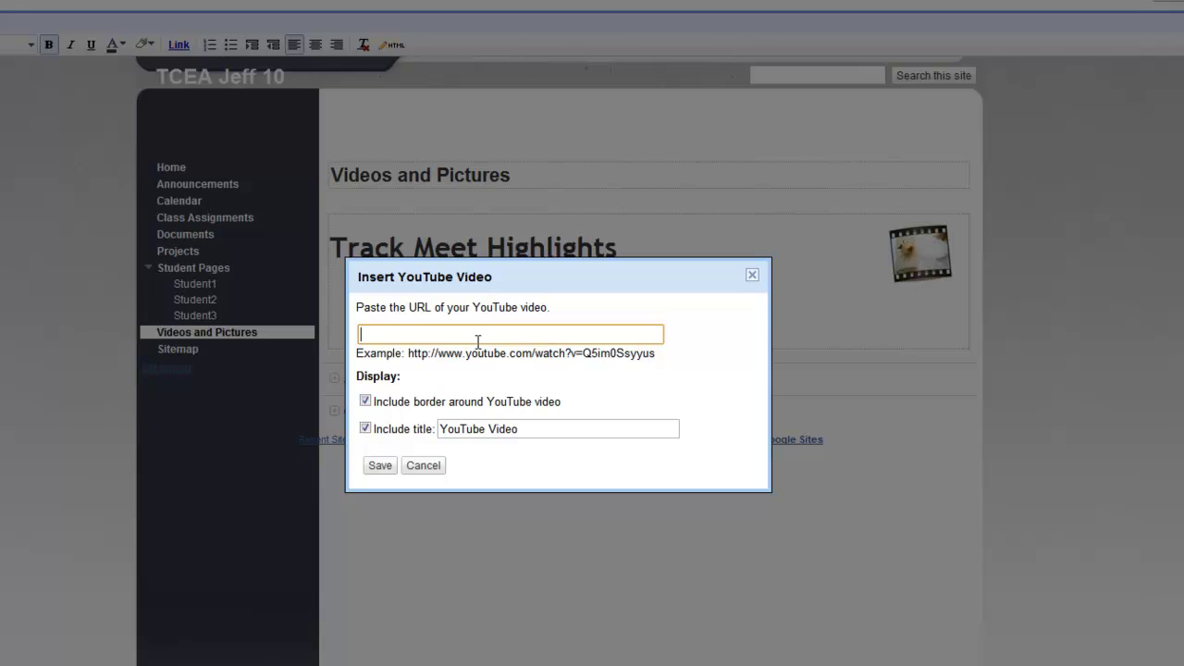
# Switch to Windows Explorer and open the "YouTube - Track Meet" shortcut from the desktop's TCEA Presentation Files folder.
pyautogui.press('super+e')
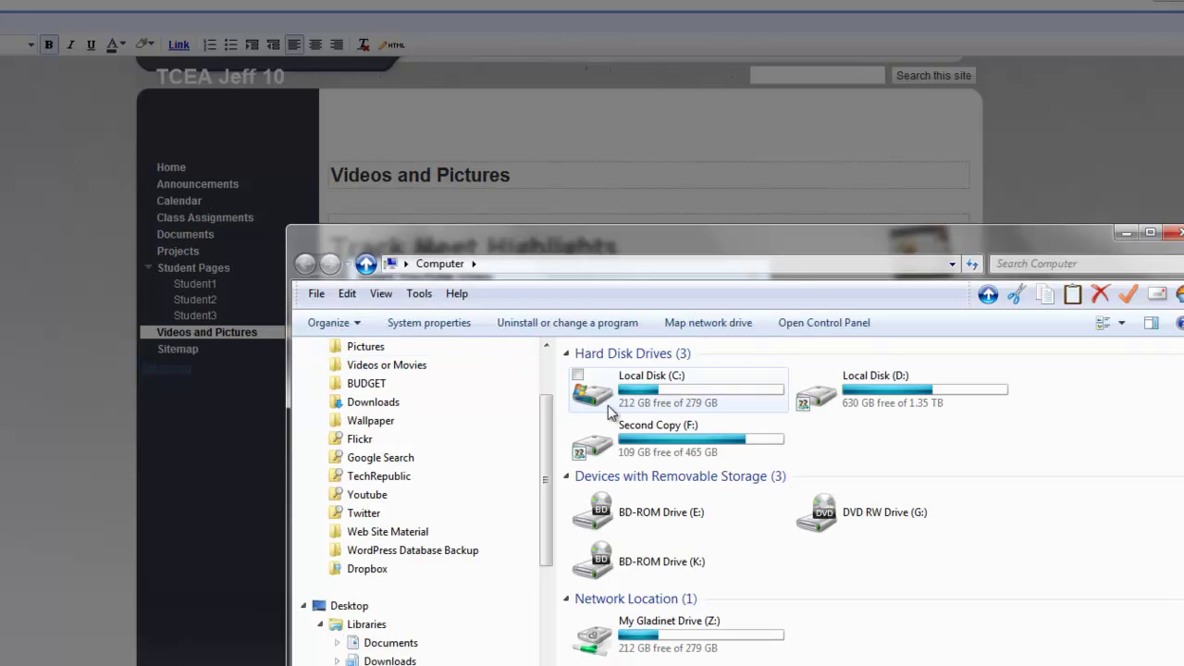
pyautogui.click(349, 605)
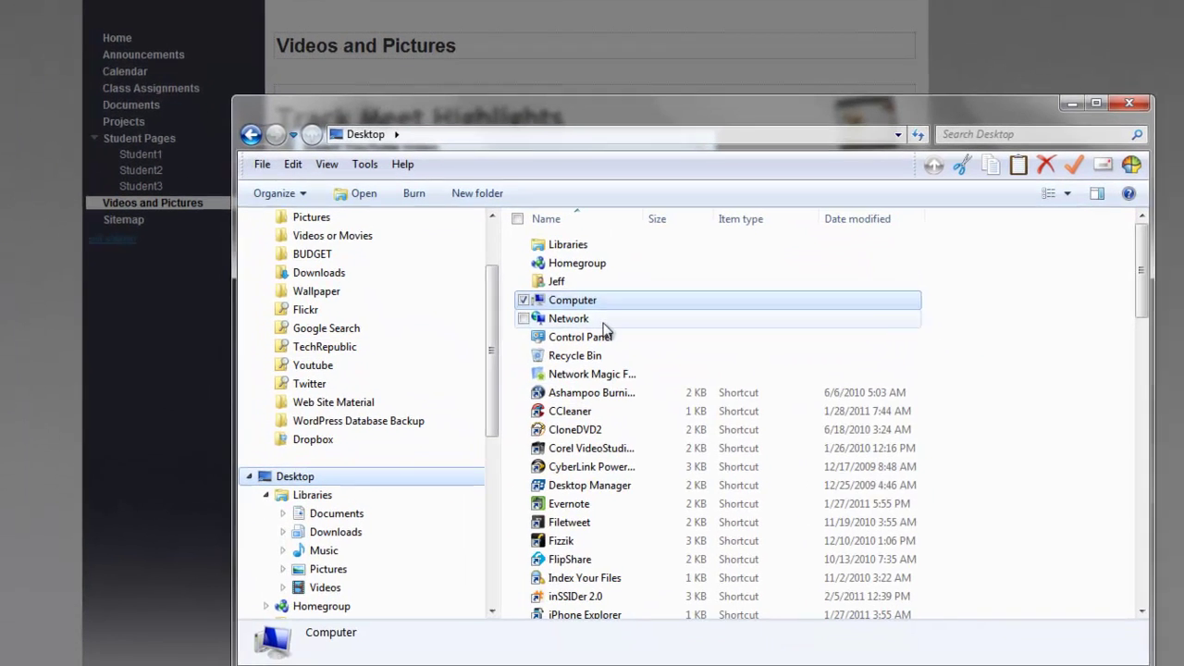
pyautogui.click(644, 521)
pyautogui.scroll(-10, 644, 534)
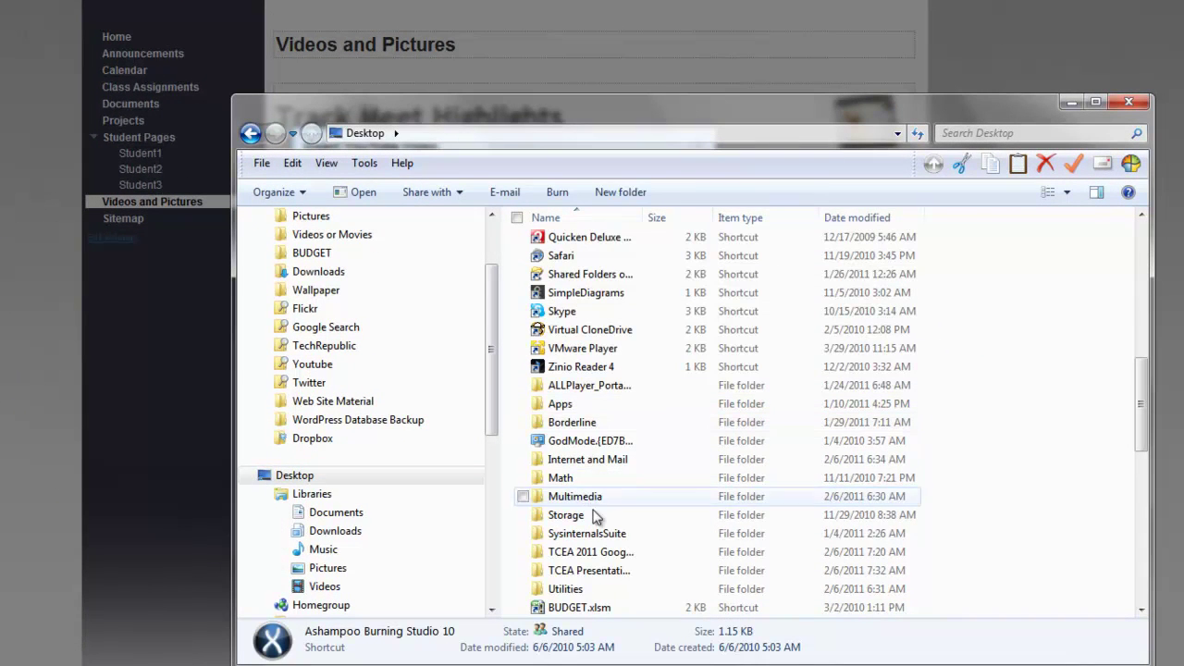
pyautogui.doubleClick(605, 570)
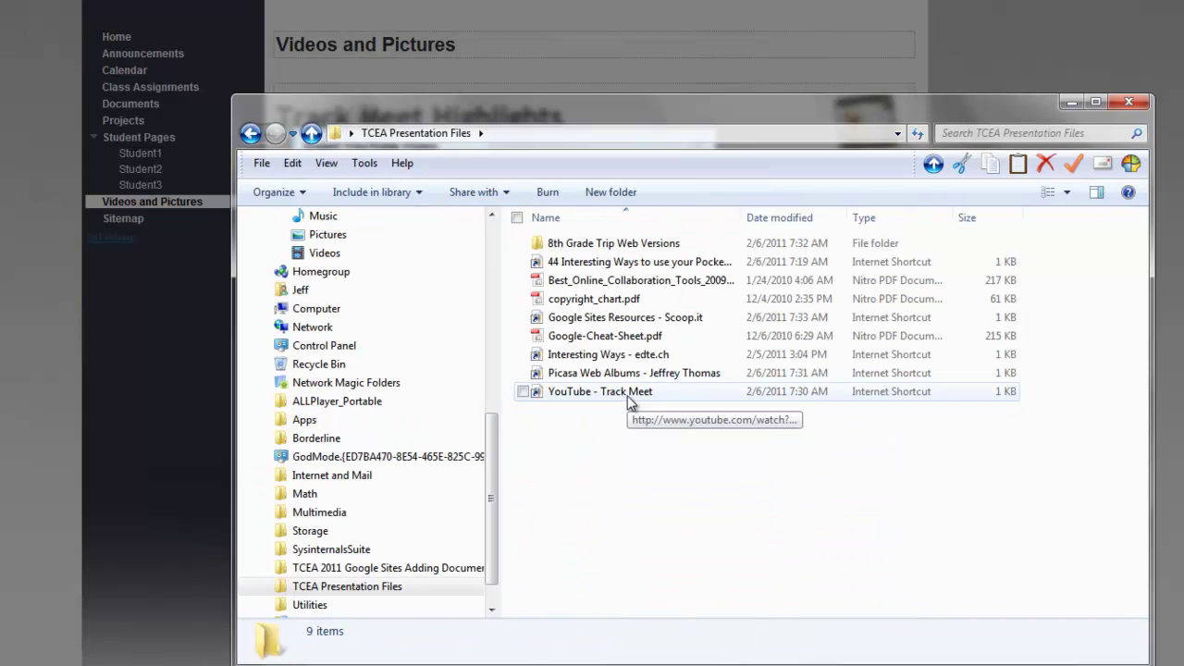
pyautogui.click(628, 404)
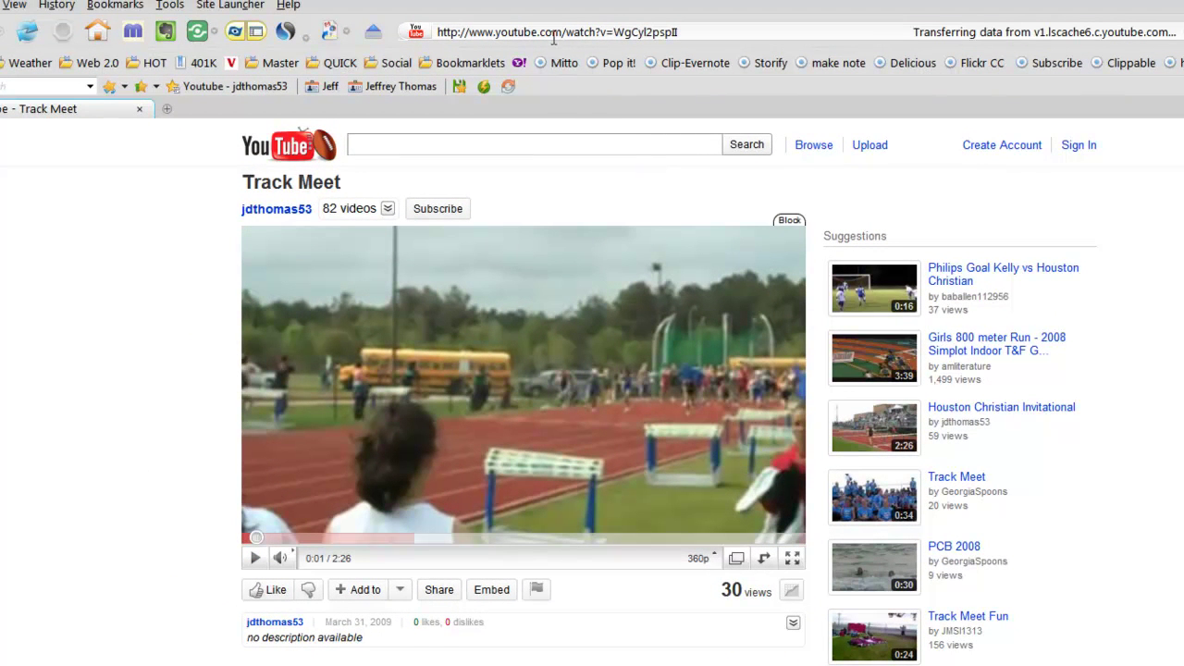
# Copy the Track Meet video's web address and paste it as the URL of the YouTube video being inserted.
pyautogui.rightClick(554, 35)
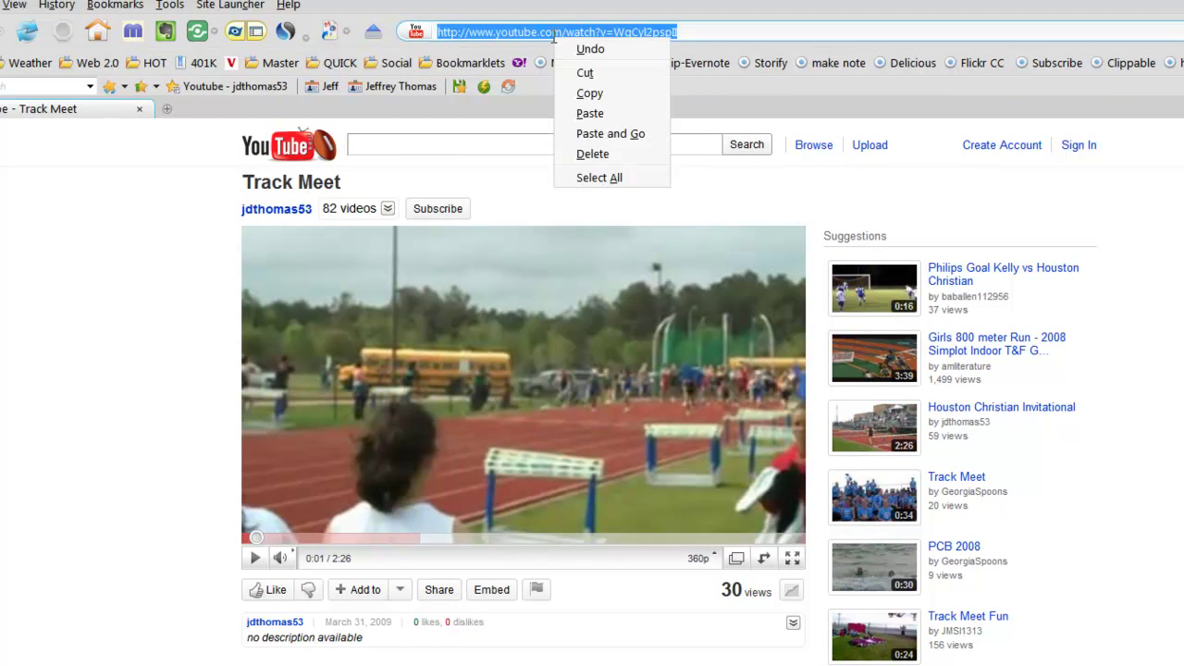
pyautogui.click(599, 95)
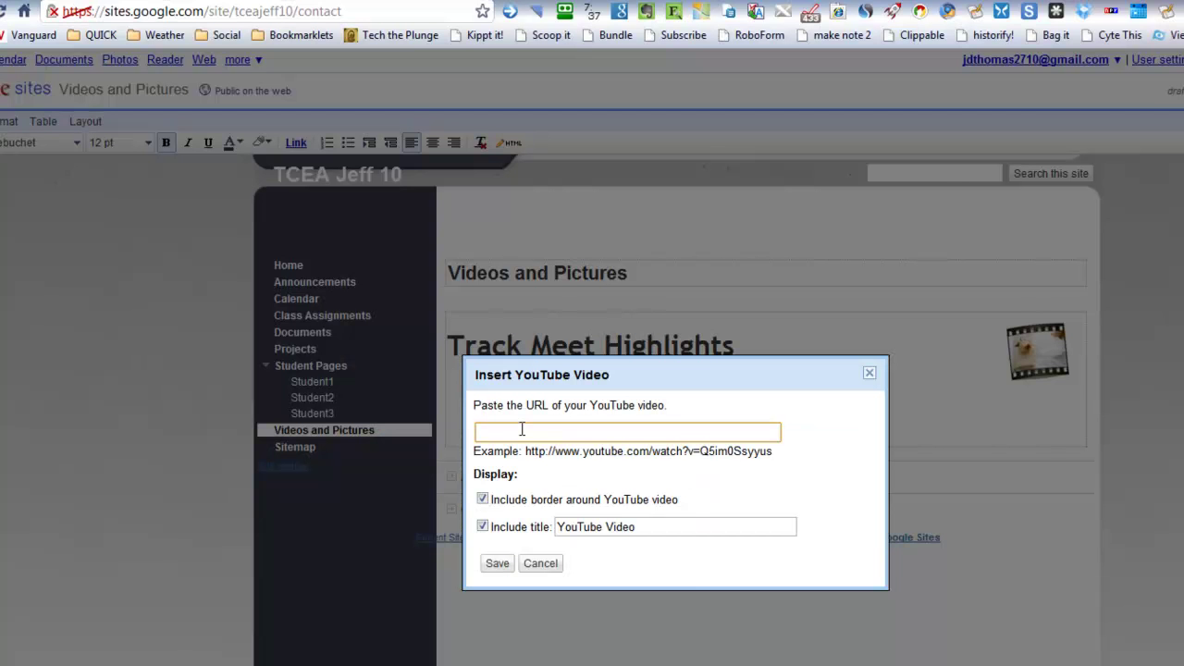
pyautogui.rightClick(522, 429)
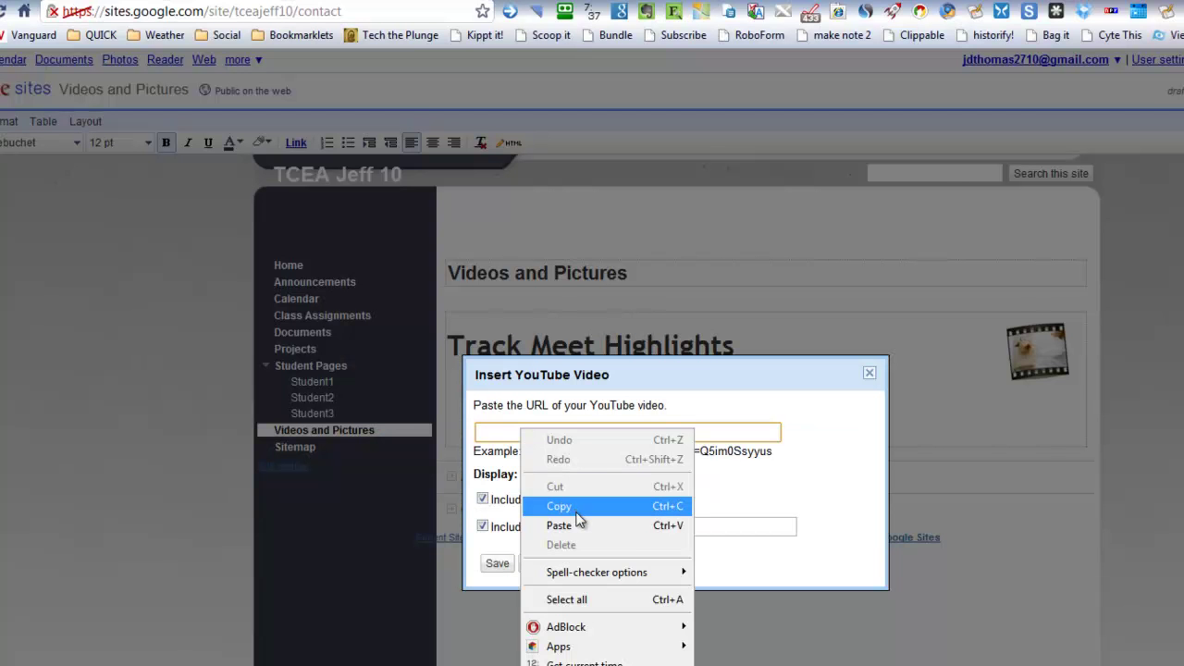
pyautogui.click(576, 526)
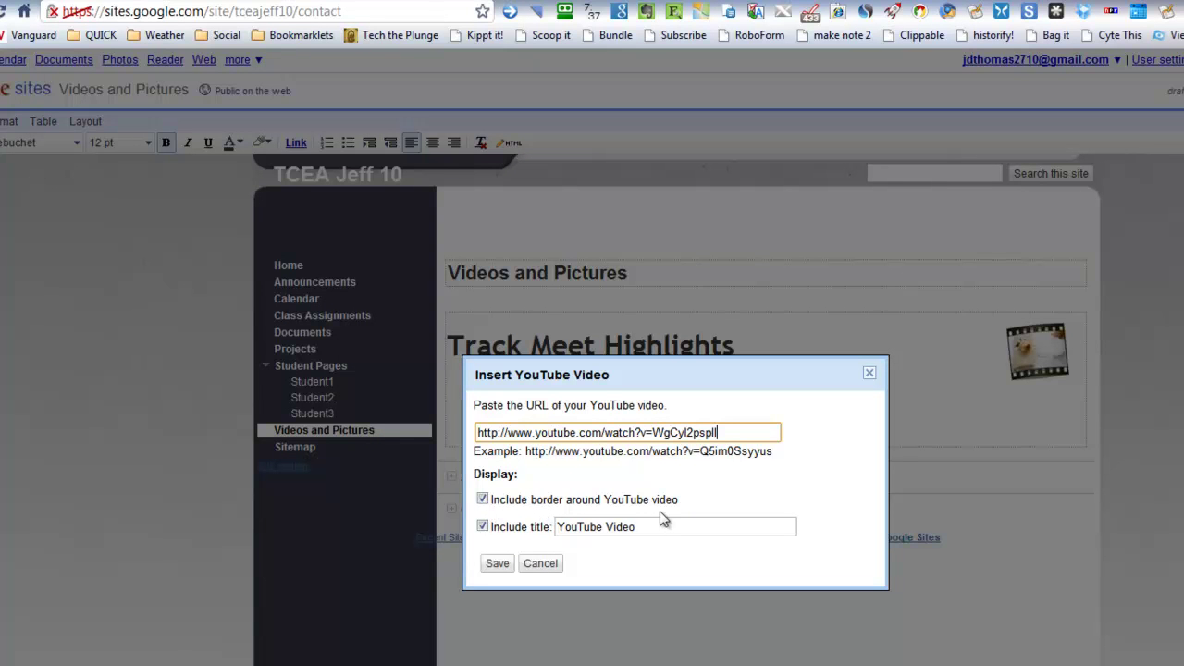
# Set the video's title to "Track Meet Highlights" and insert the video into the page.
pyautogui.moveTo(649, 525); pyautogui.dragTo(548, 533)
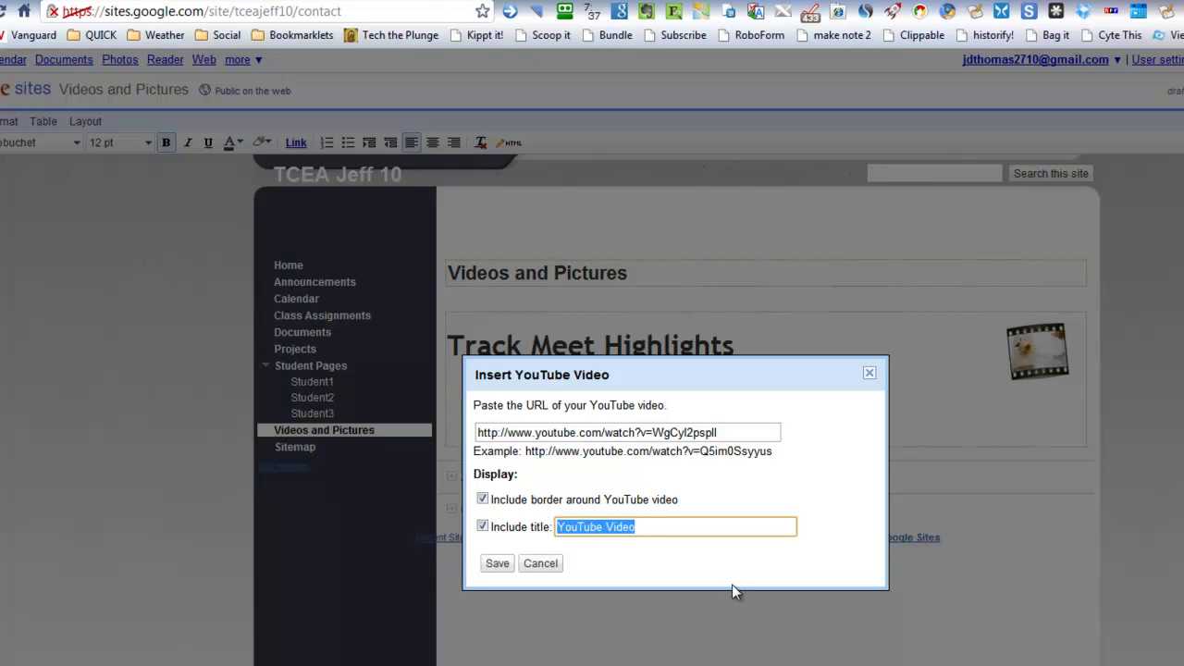
pyautogui.write('Track')
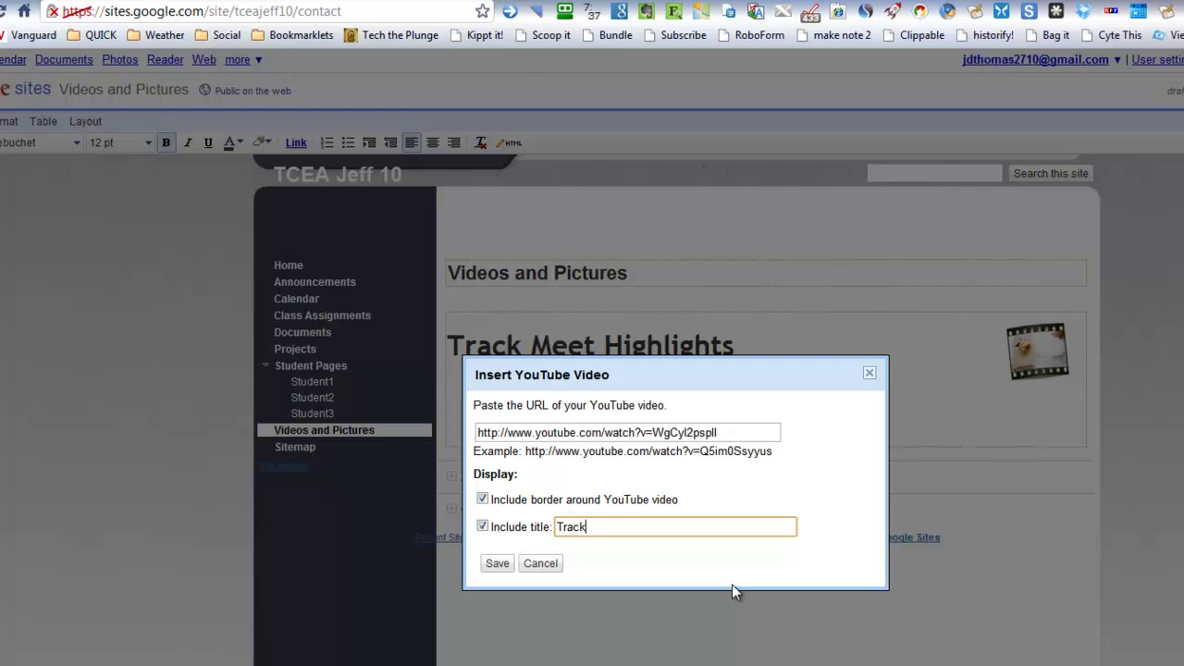
pyautogui.write(' Meet Highlights')
pyautogui.click(497, 564)
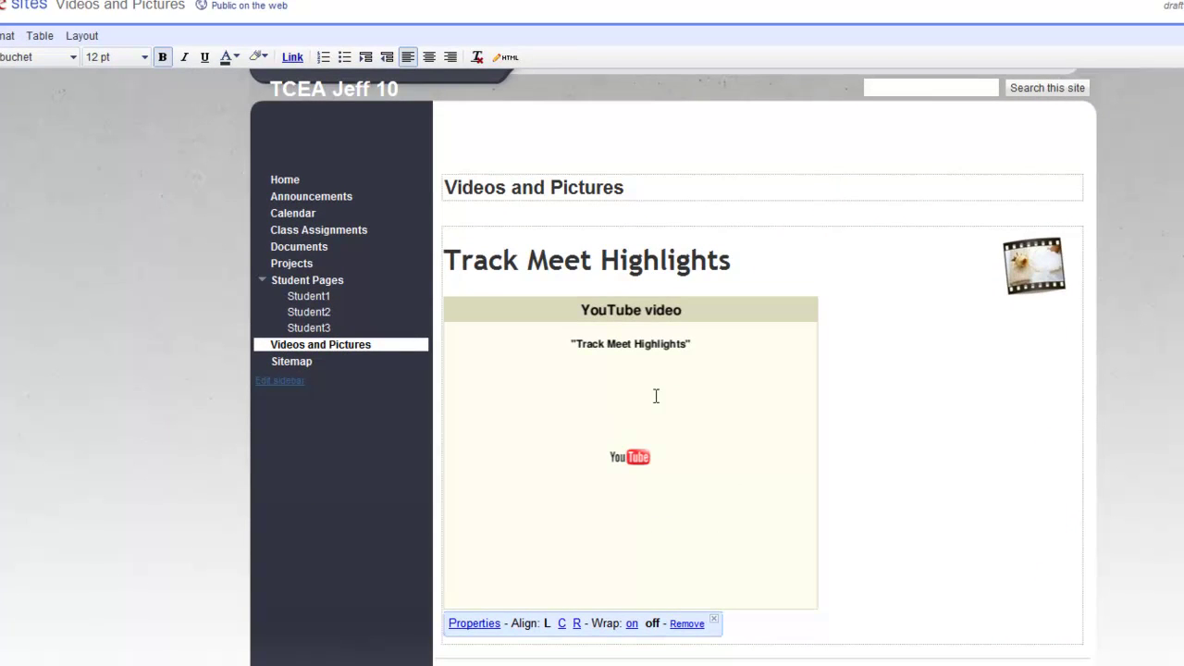
# Review the inserted video's properties without editing them and save the Videos and Pictures page.
pyautogui.click(475, 624)
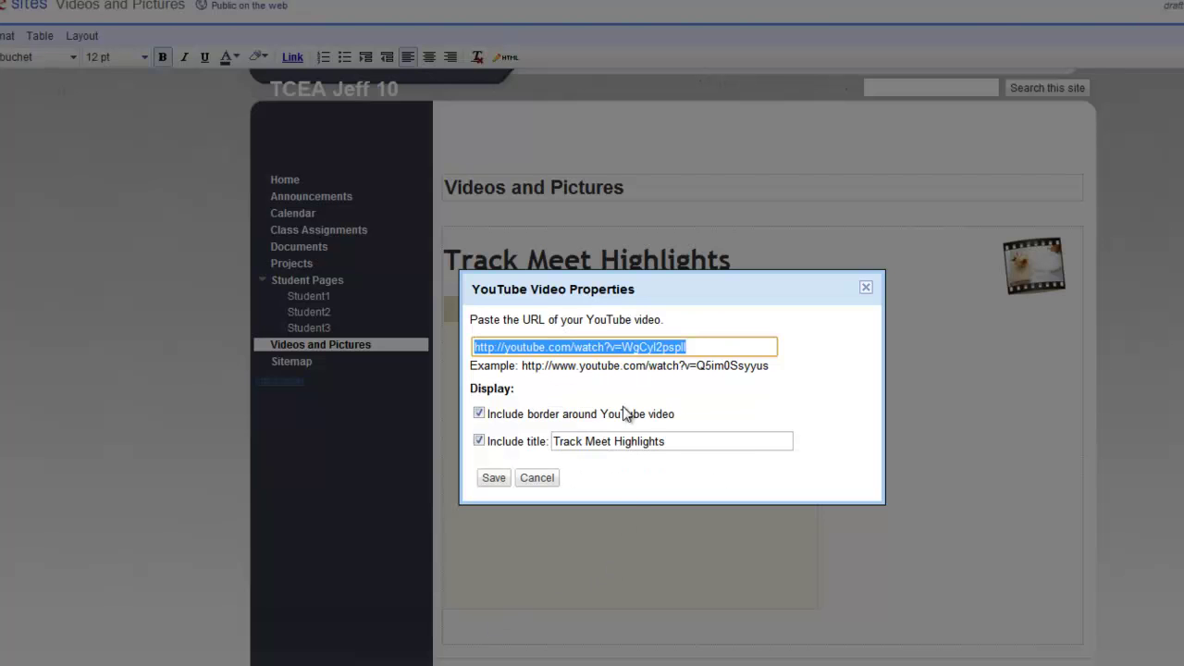
pyautogui.click(541, 479)
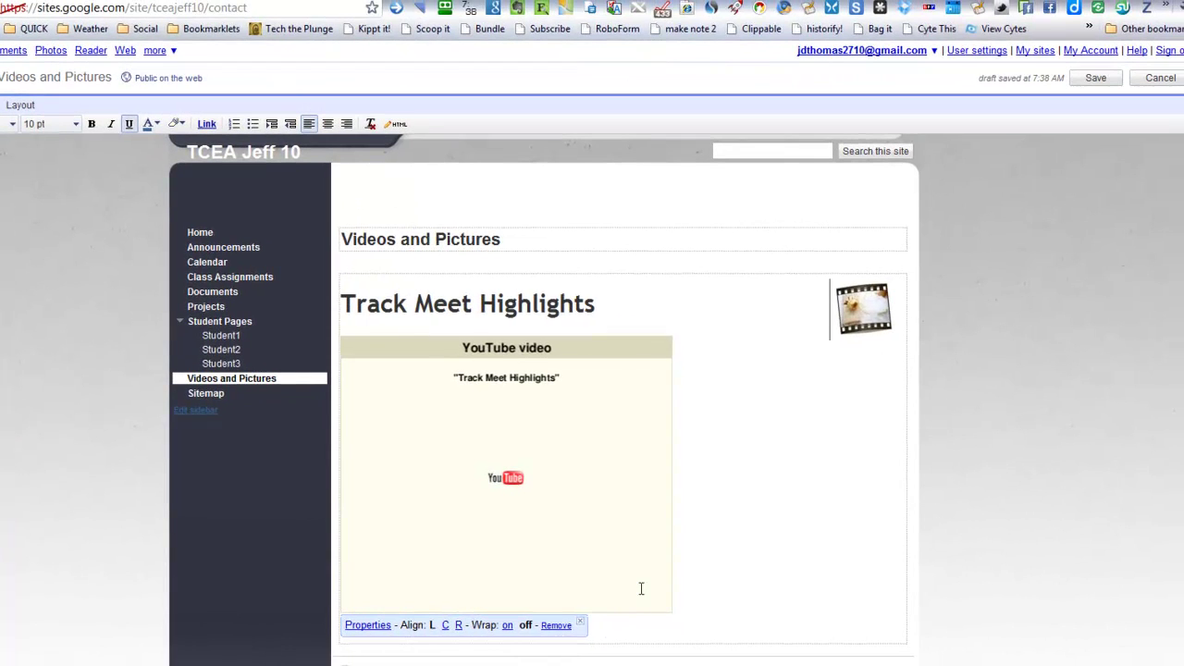
pyautogui.click(1095, 82)
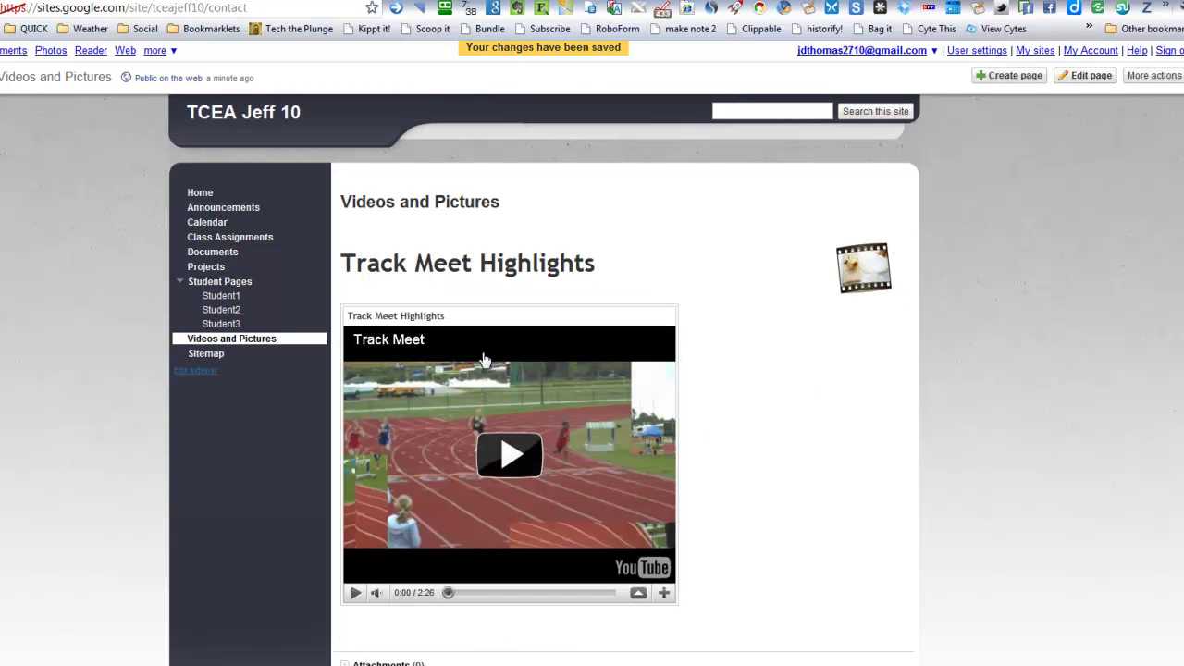
# Play the embedded Track Meet Highlights video, switch its quality to 720p, replay it briefly and pause it.
pyautogui.click(510, 454)
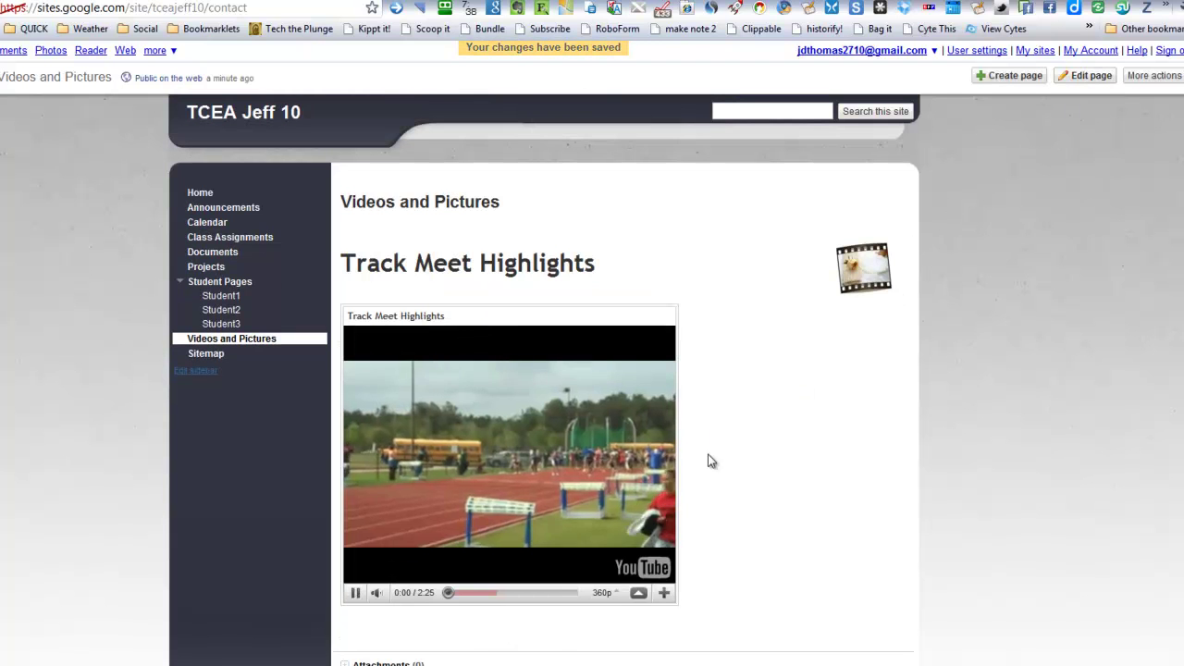
pyautogui.click(603, 593)
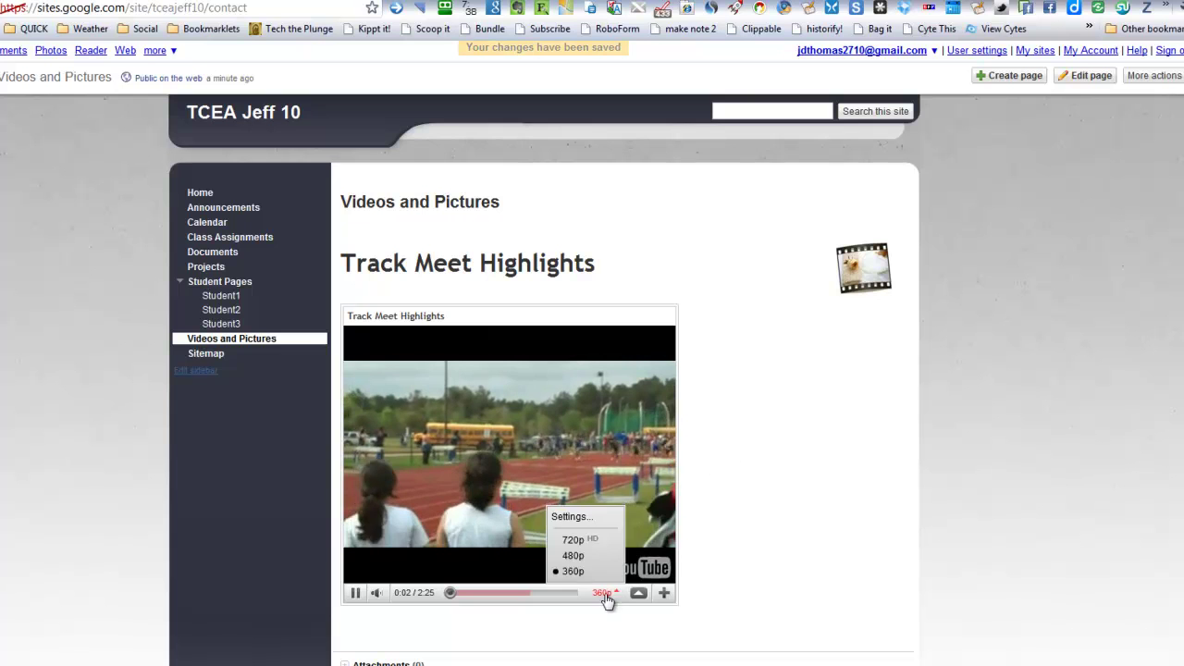
pyautogui.click(592, 555)
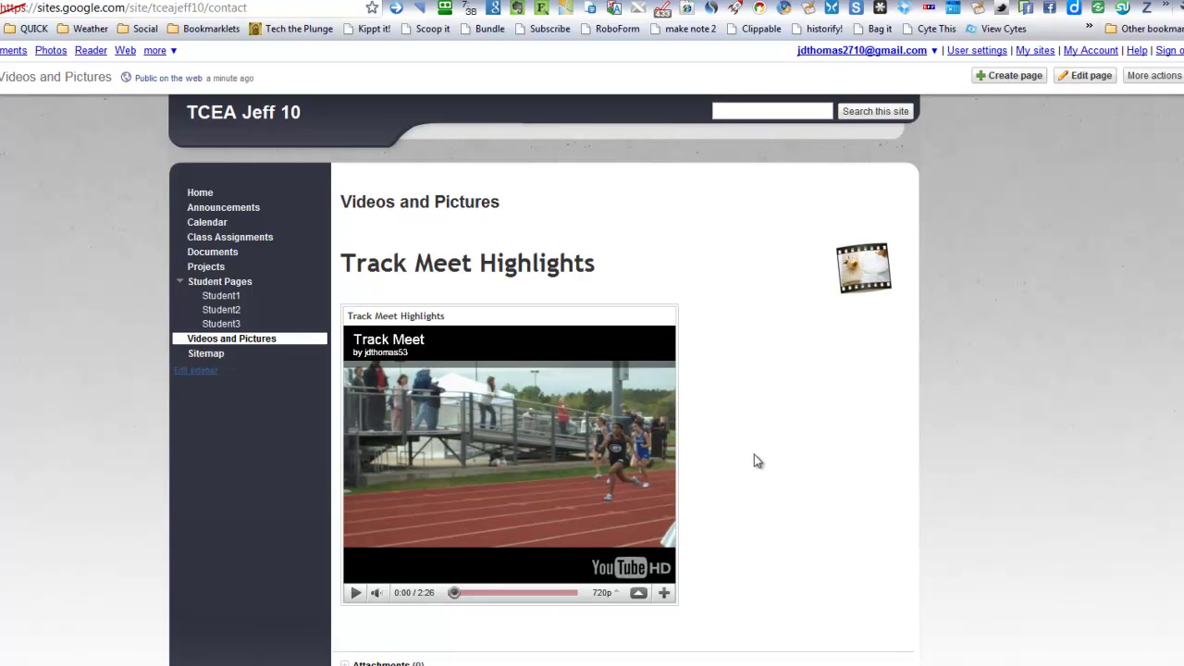
pyautogui.click(355, 592)
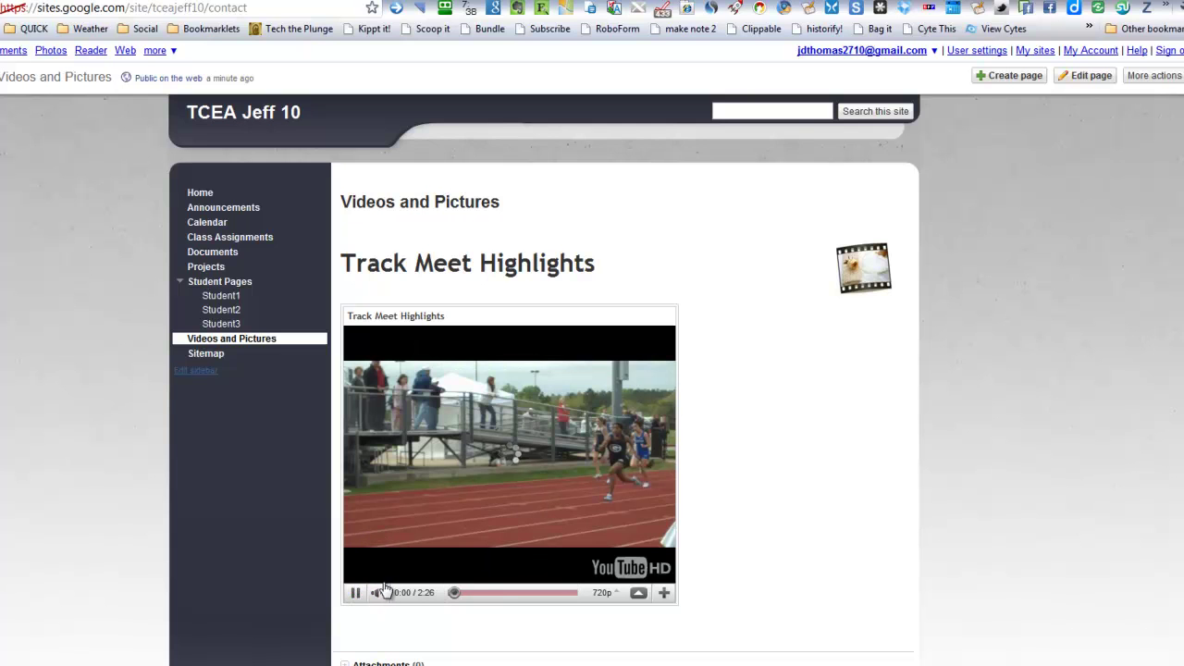
pyautogui.moveTo(380, 593)
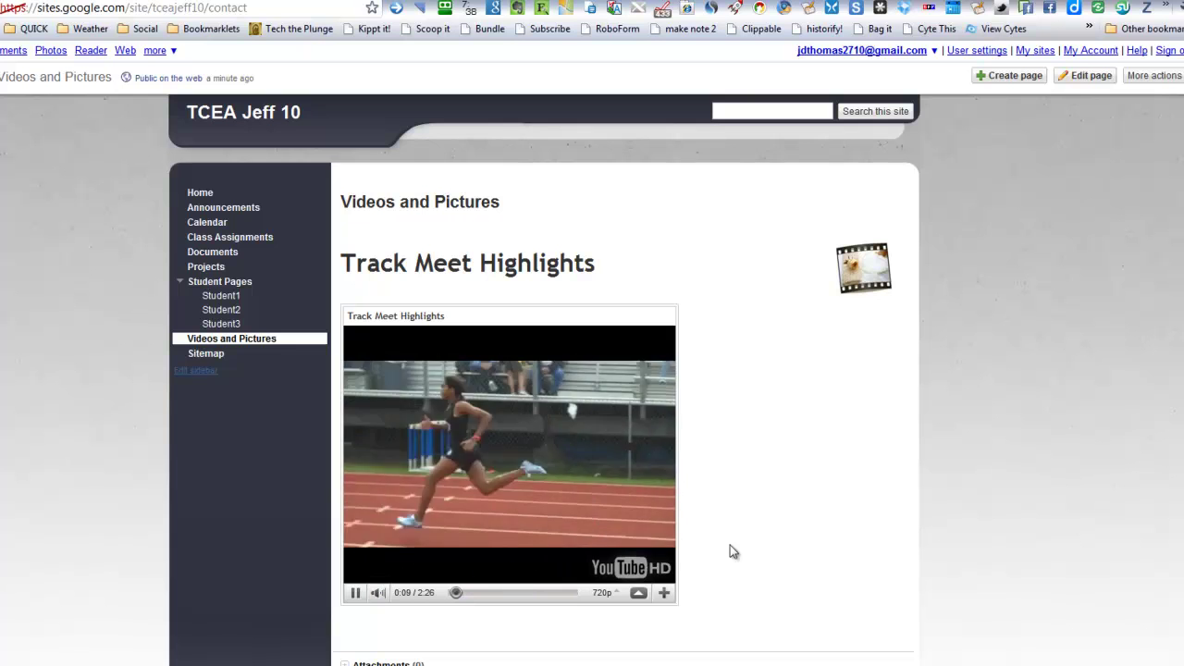
pyautogui.click(356, 592)
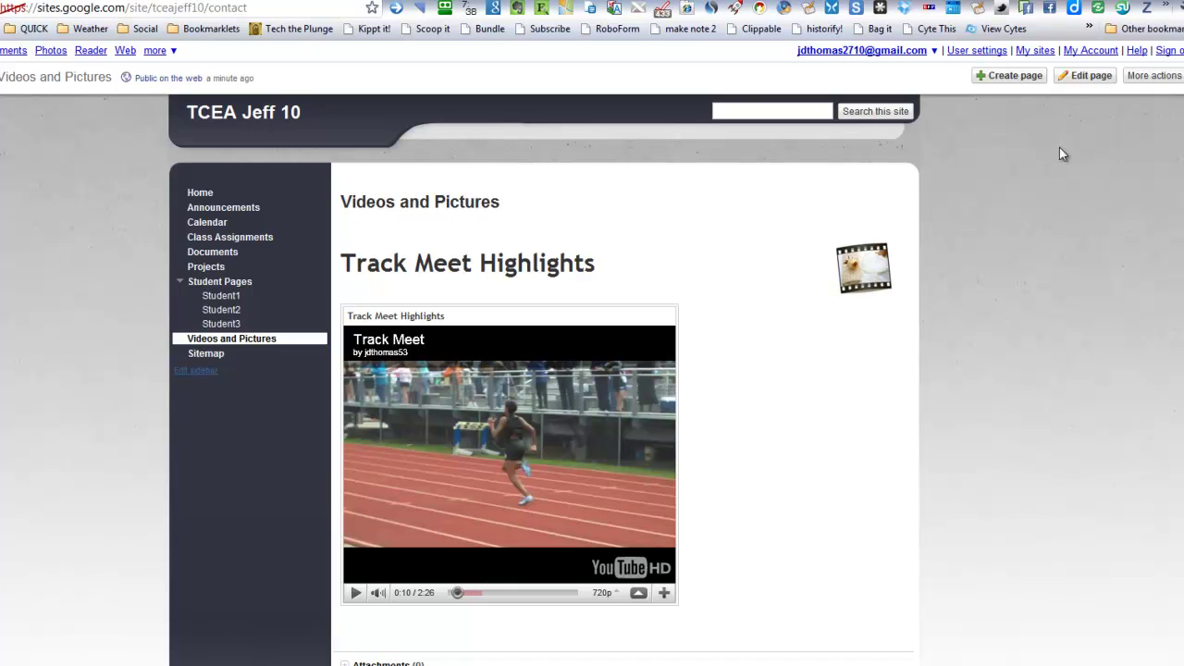
# Edit the Videos and Pictures page and add the text "8th Grade Trip Picture" below the YouTube video.
pyautogui.click(1084, 76)
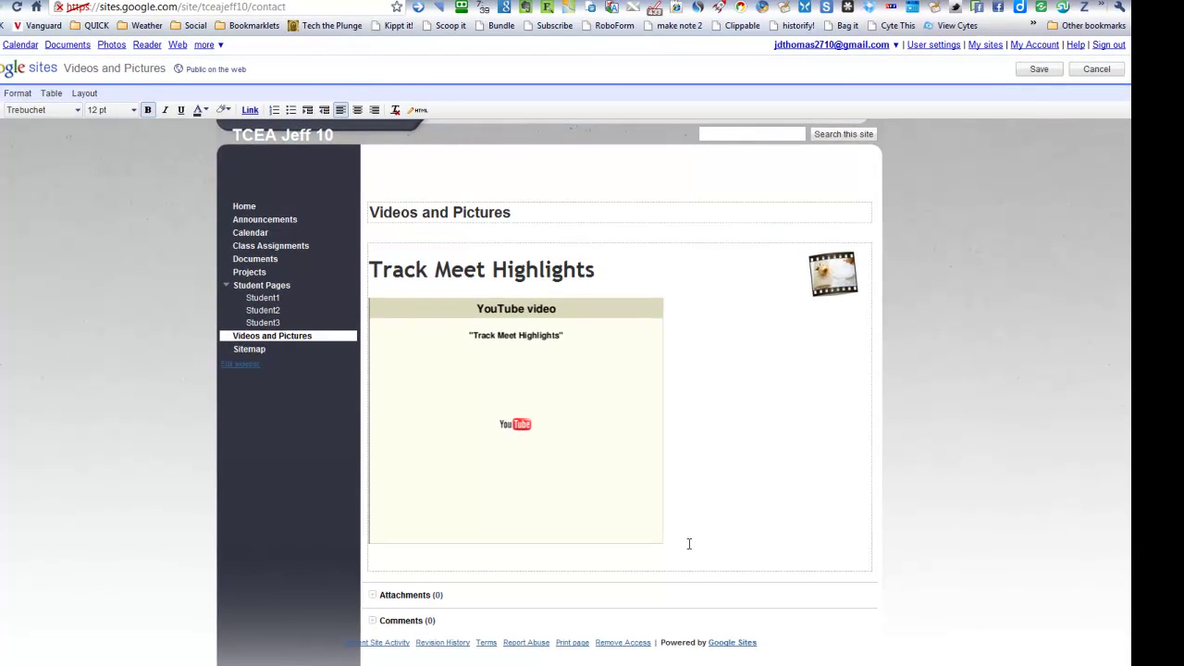
pyautogui.click(658, 554)
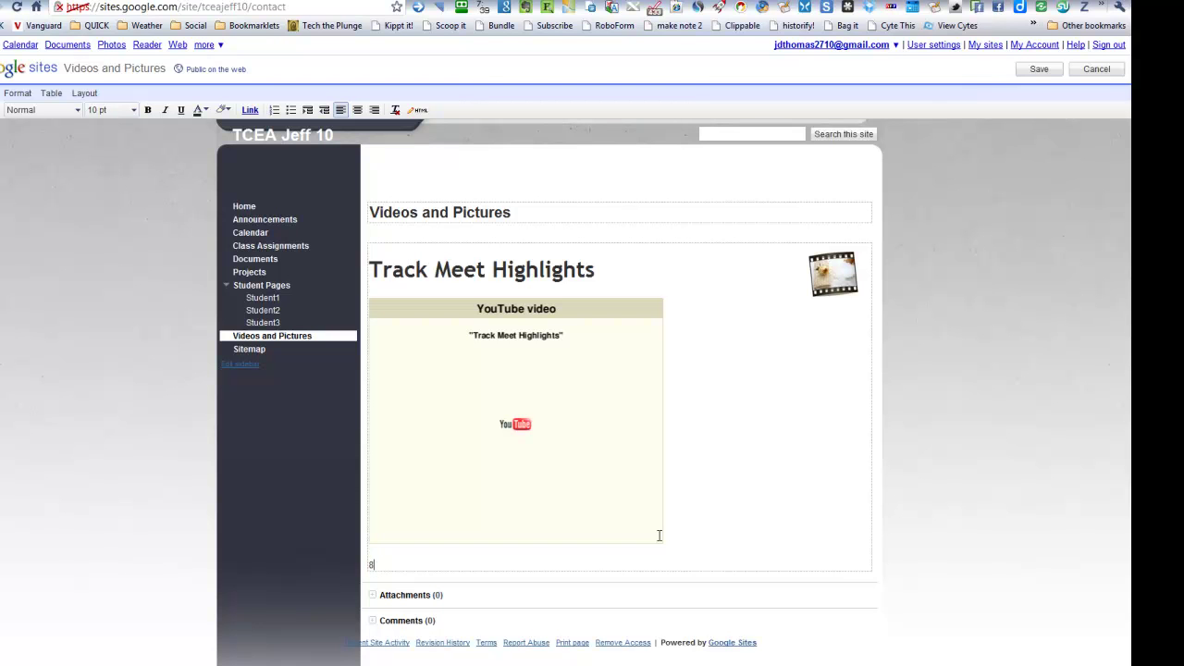
pyautogui.write('de Trip Picture')
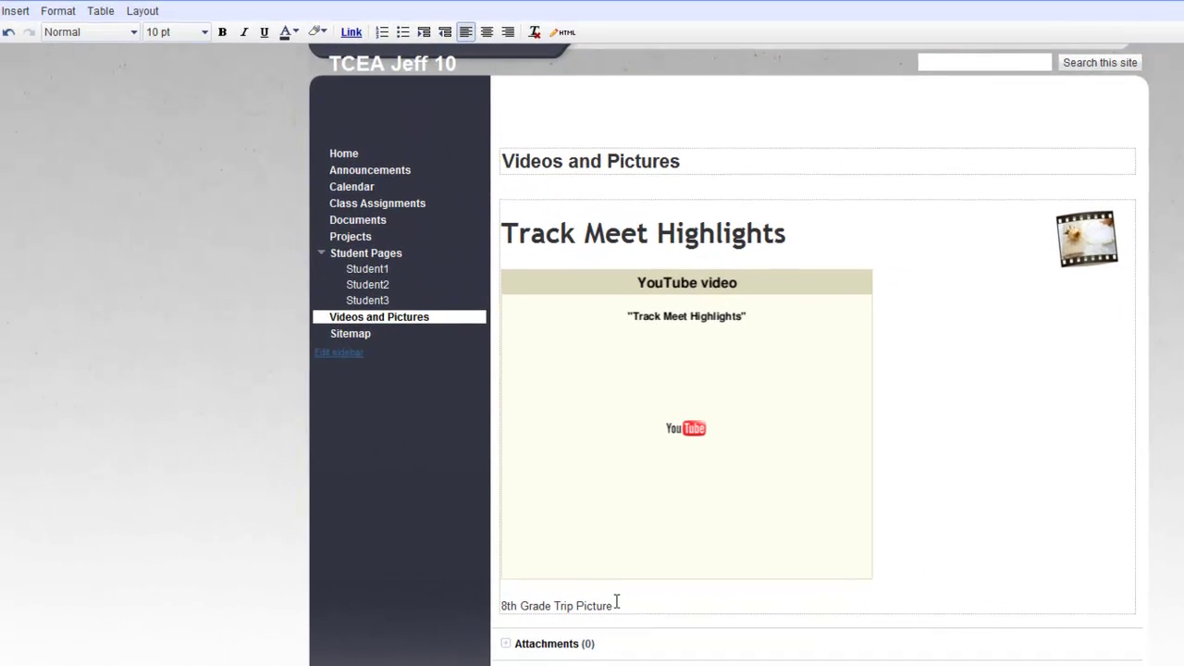
# Format the "8th Grade Trip Picture" text in Trebuchet at 24 pt.
pyautogui.moveTo(628, 606); pyautogui.dragTo(499, 606)
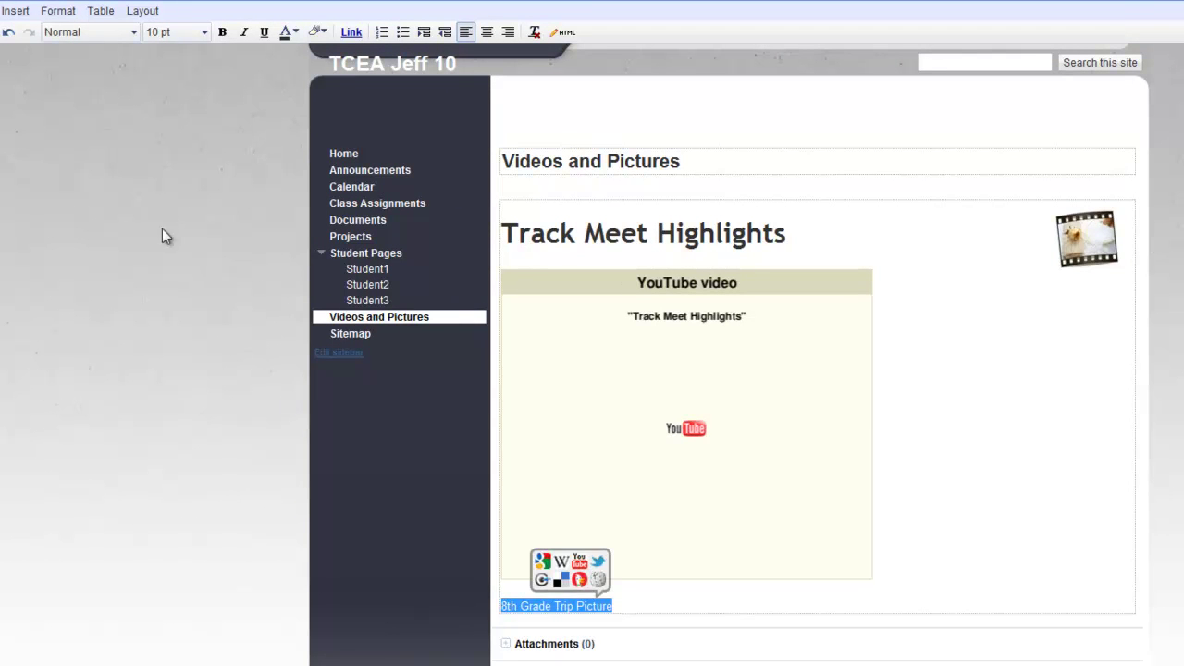
pyautogui.click(169, 35)
pyautogui.click(127, 37)
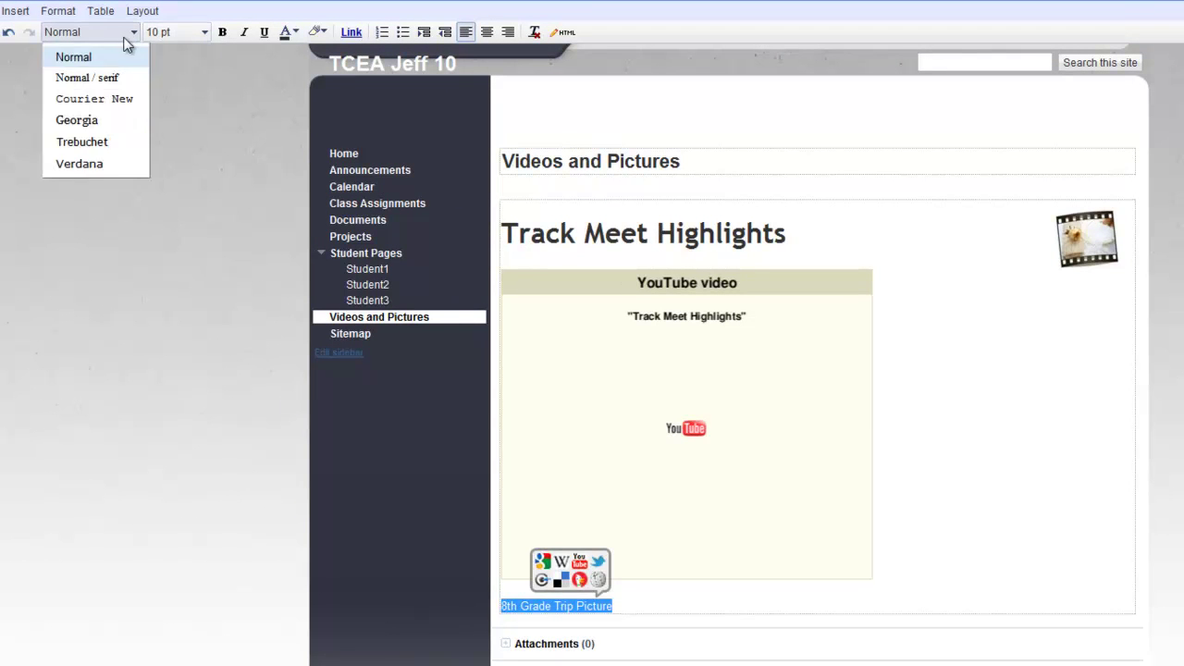
pyautogui.click(102, 37)
pyautogui.click(102, 37)
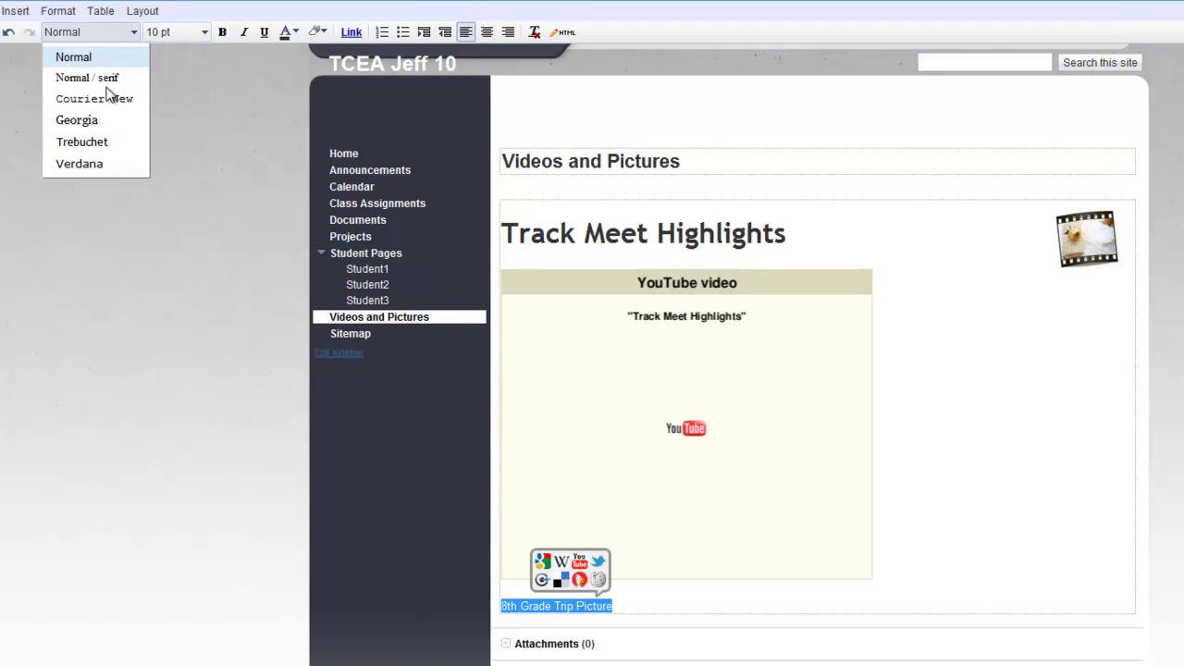
pyautogui.click(109, 144)
pyautogui.click(203, 34)
pyautogui.click(170, 162)
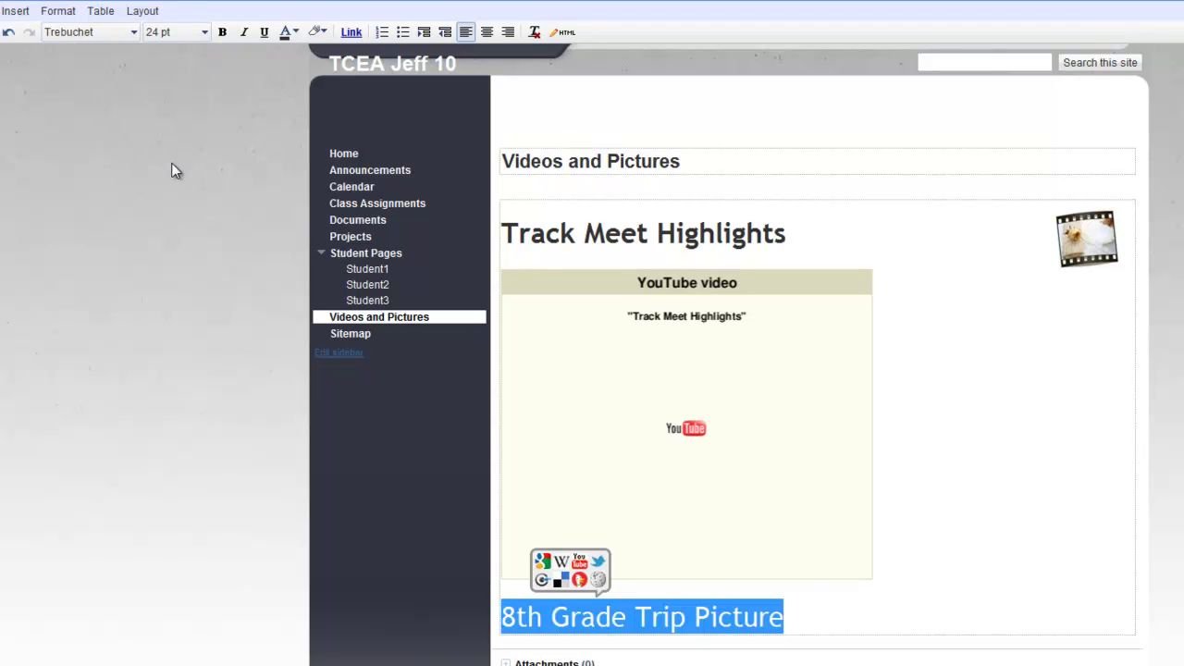
pyautogui.click(825, 621)
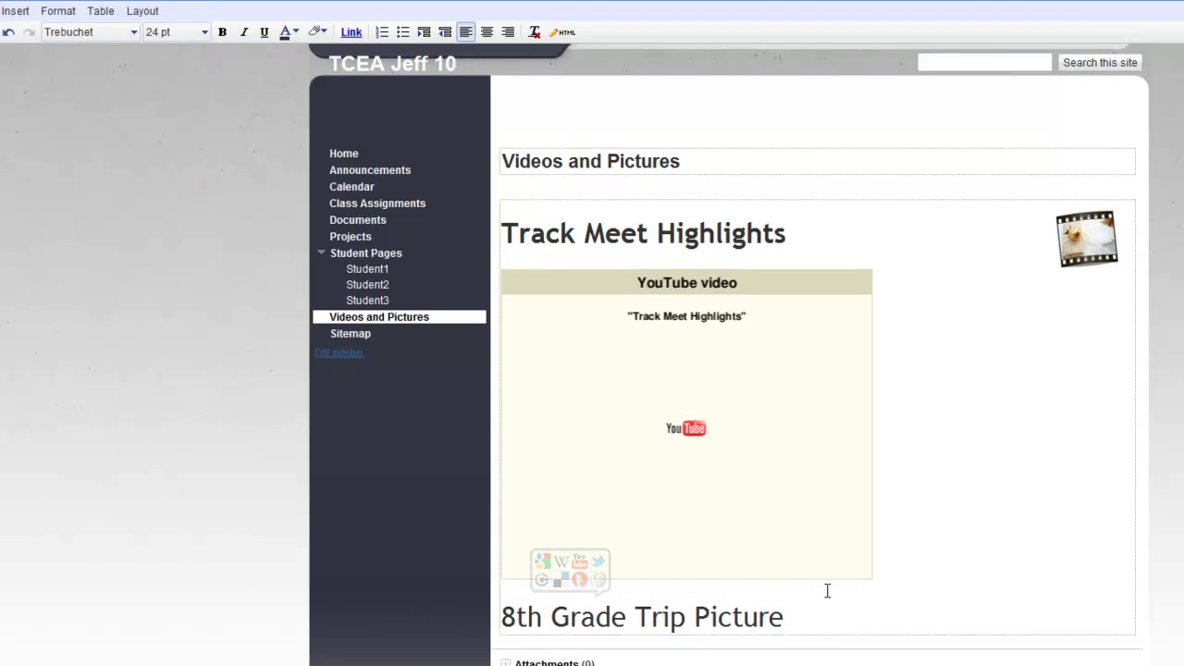
# Add a blank line below the "8th Grade Trip Picture" heading and set its font size to 12 pt.
pyautogui.press('Return')
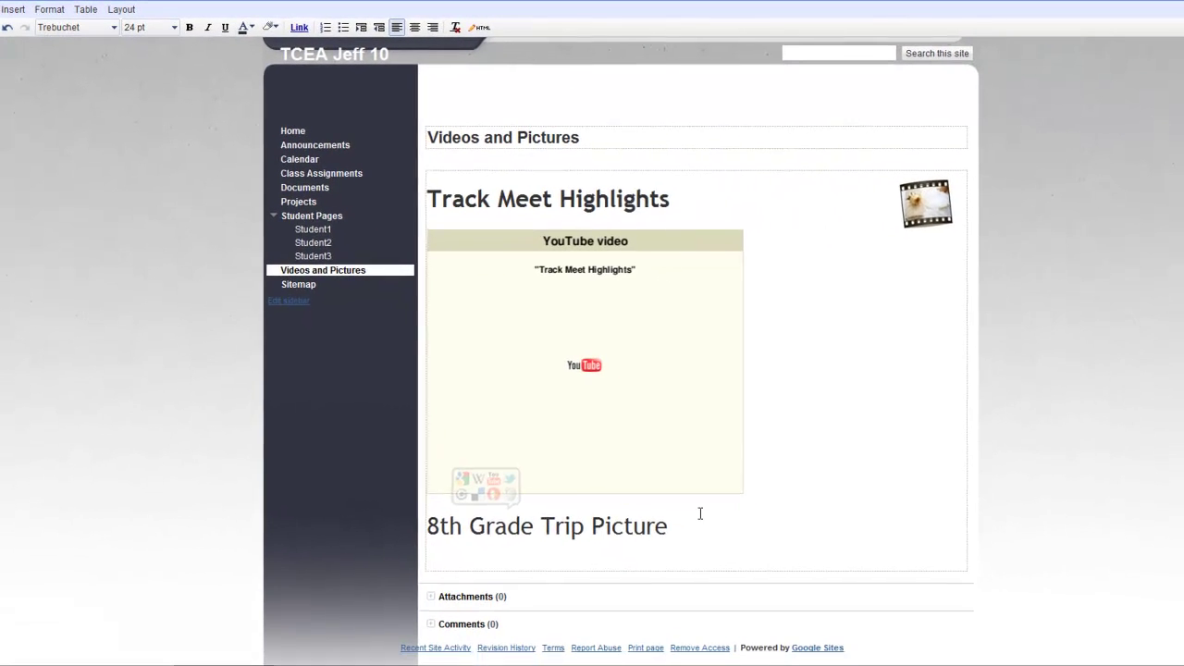
pyautogui.press('BackSpace')
pyautogui.click(163, 29)
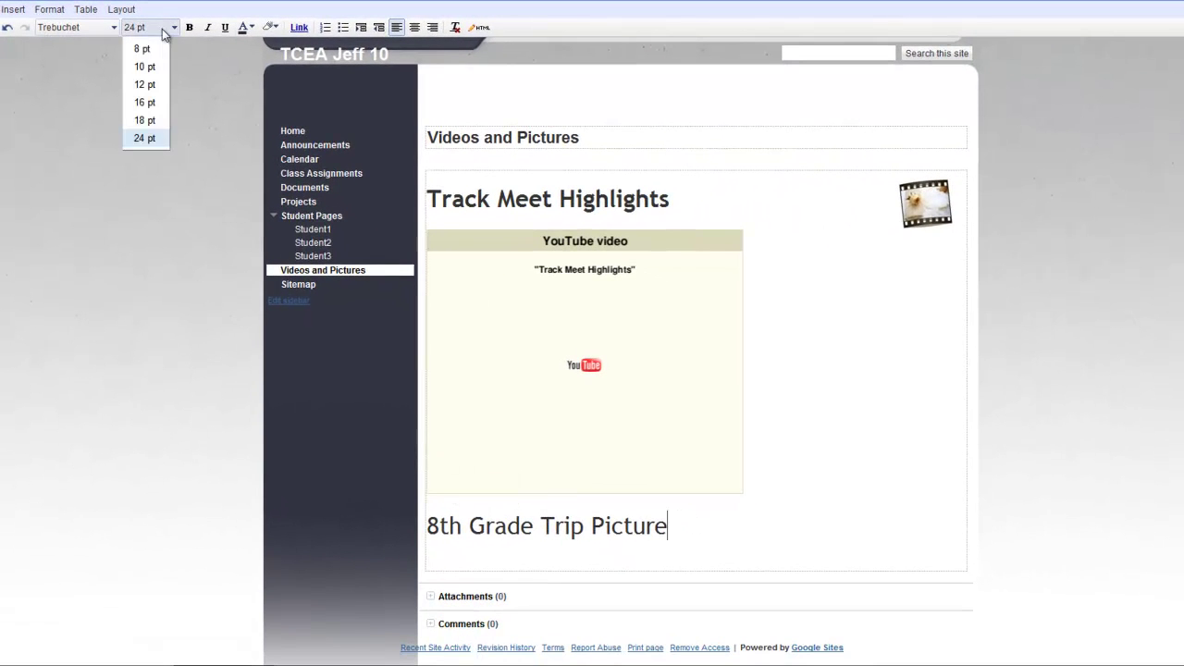
pyautogui.click(145, 84)
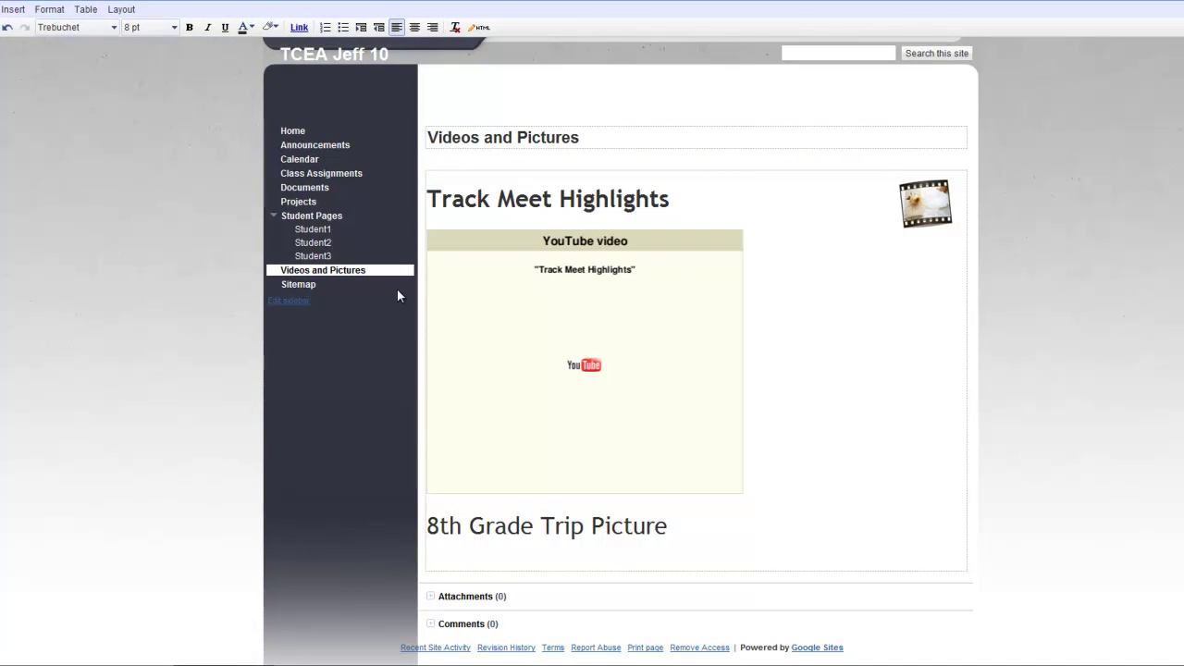
pyautogui.press('Return')
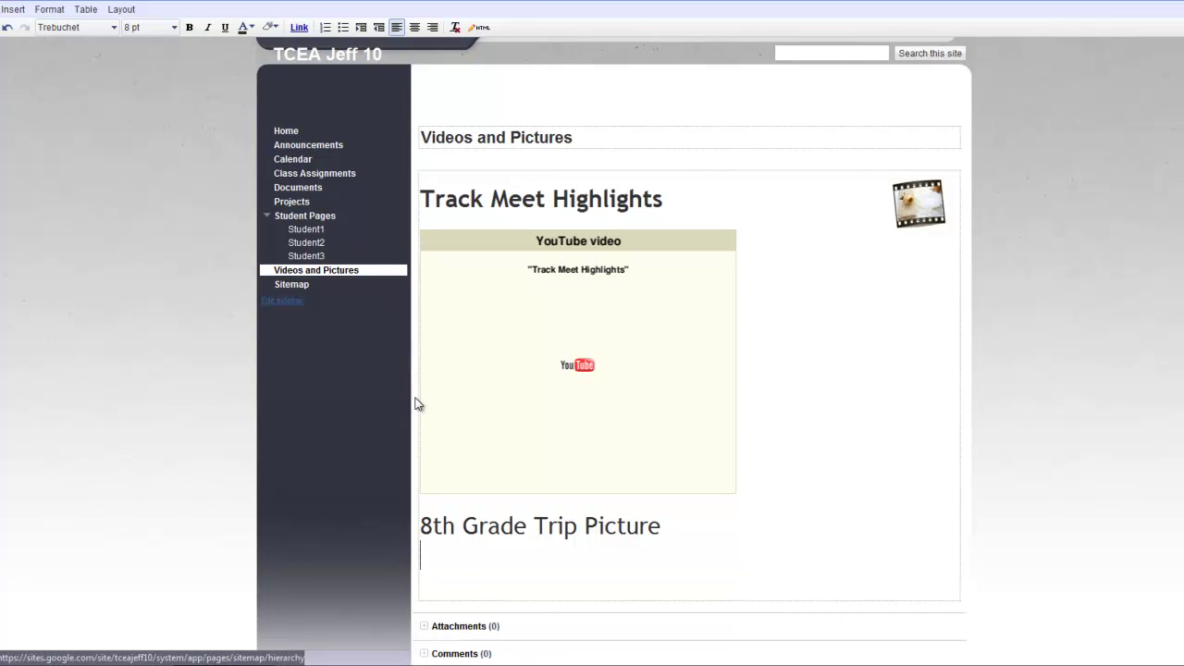
pyautogui.tripleClick(431, 551)
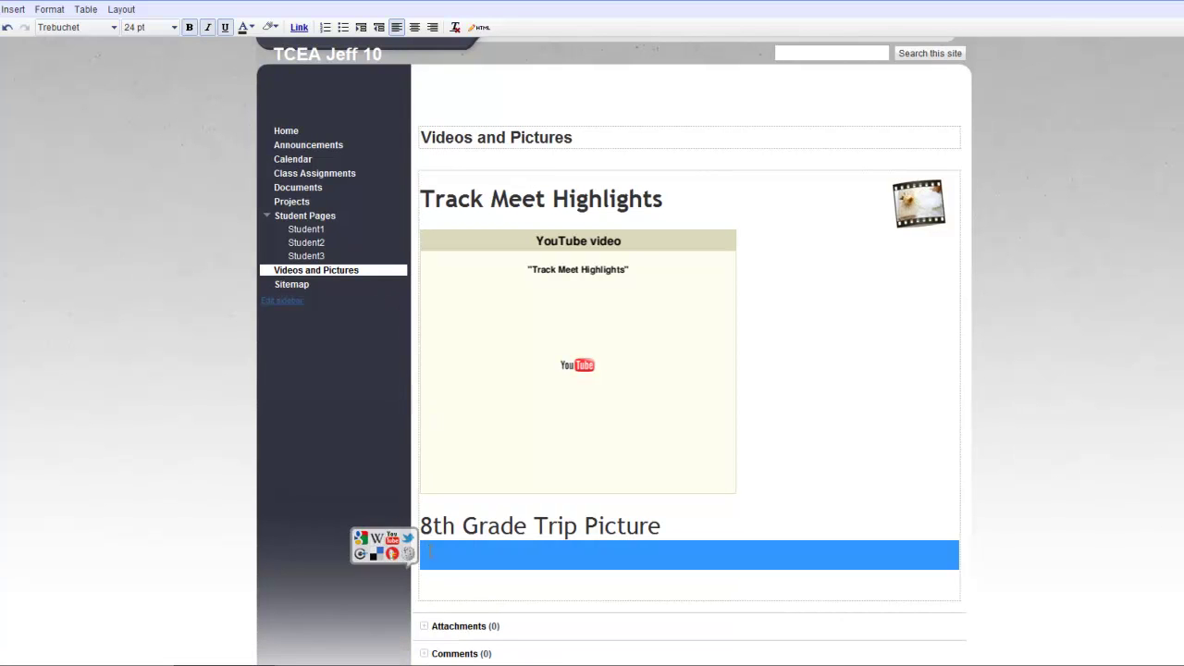
pyautogui.click(156, 30)
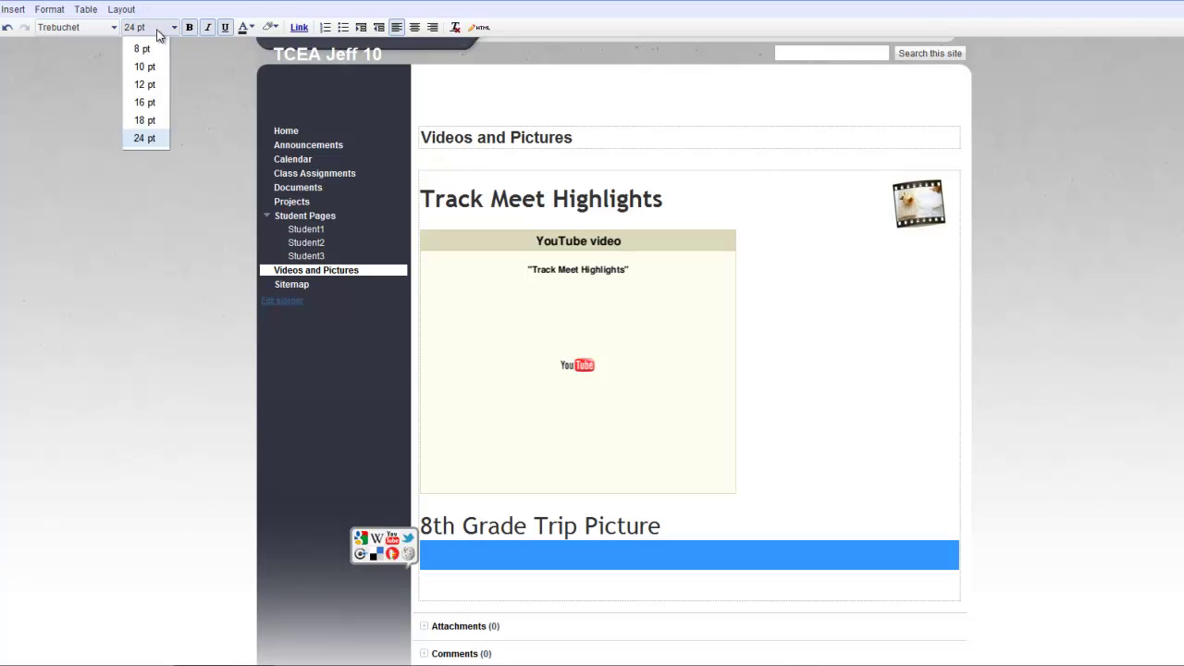
pyautogui.click(153, 85)
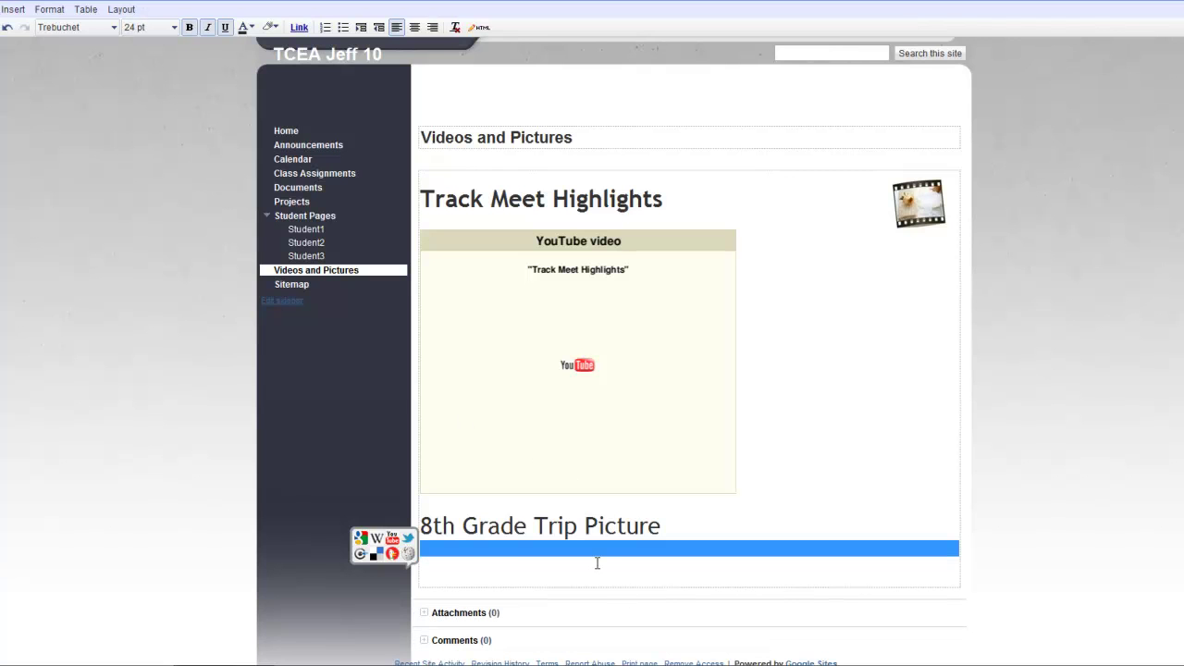
pyautogui.click(517, 558)
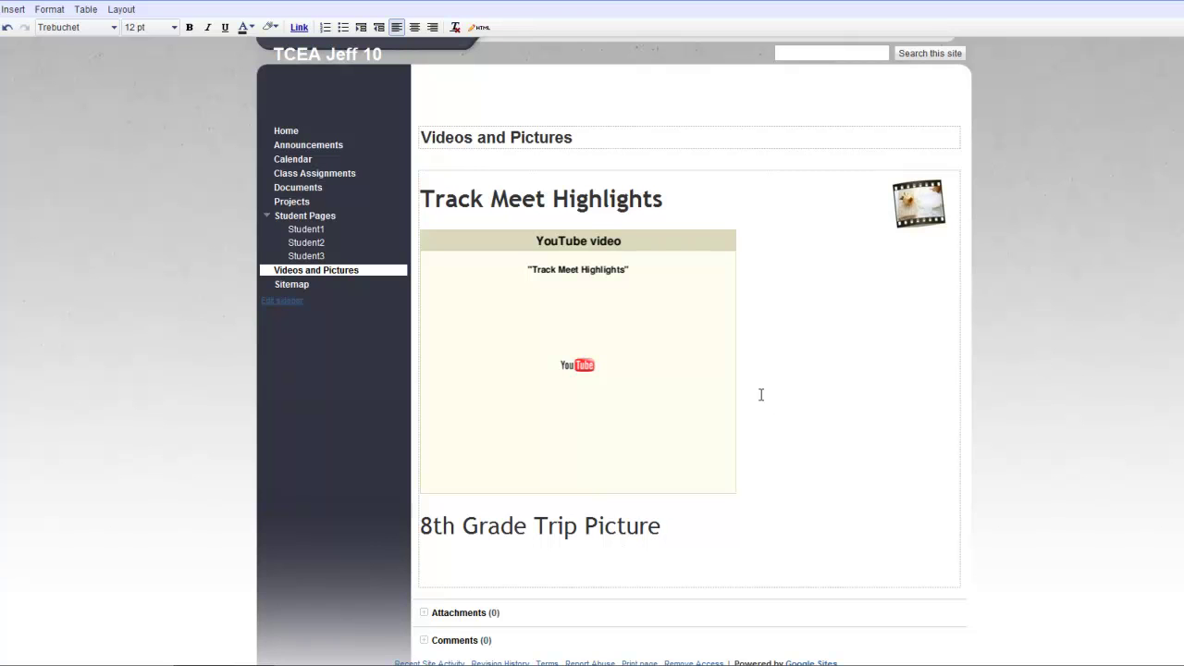
pyautogui.press('Return')
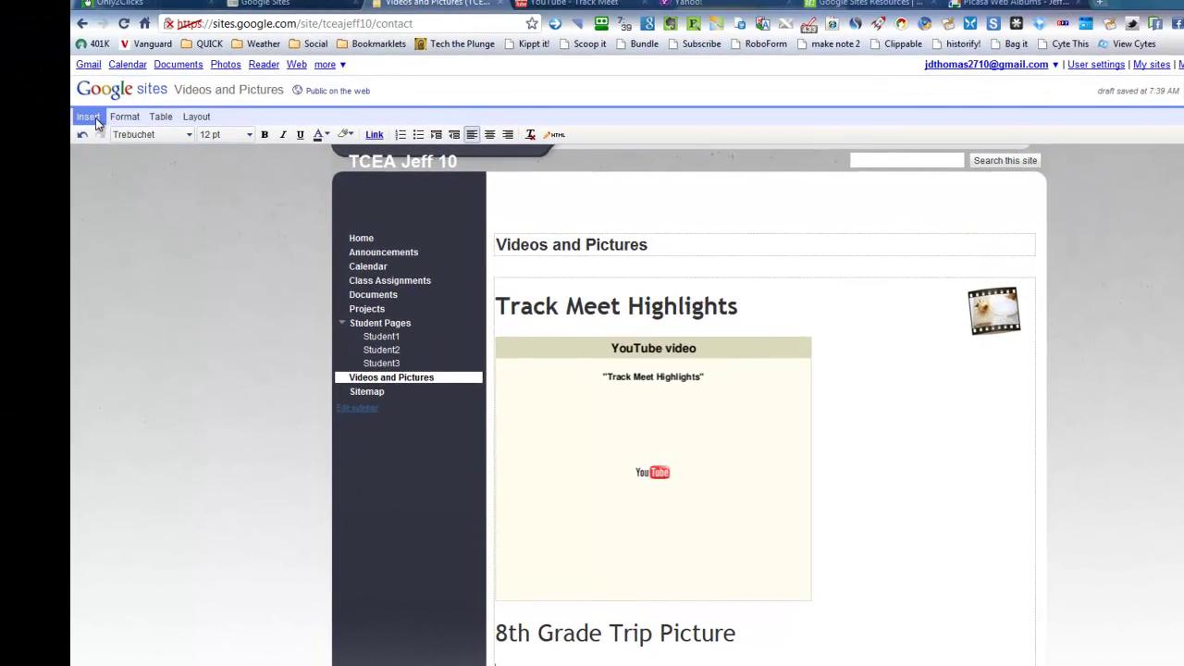
# Start an image upload for the page and browse to the desktop's TCEA Presentation Files folder, subfolder "8th Grade Trip Web Versions".
pyautogui.click(89, 117)
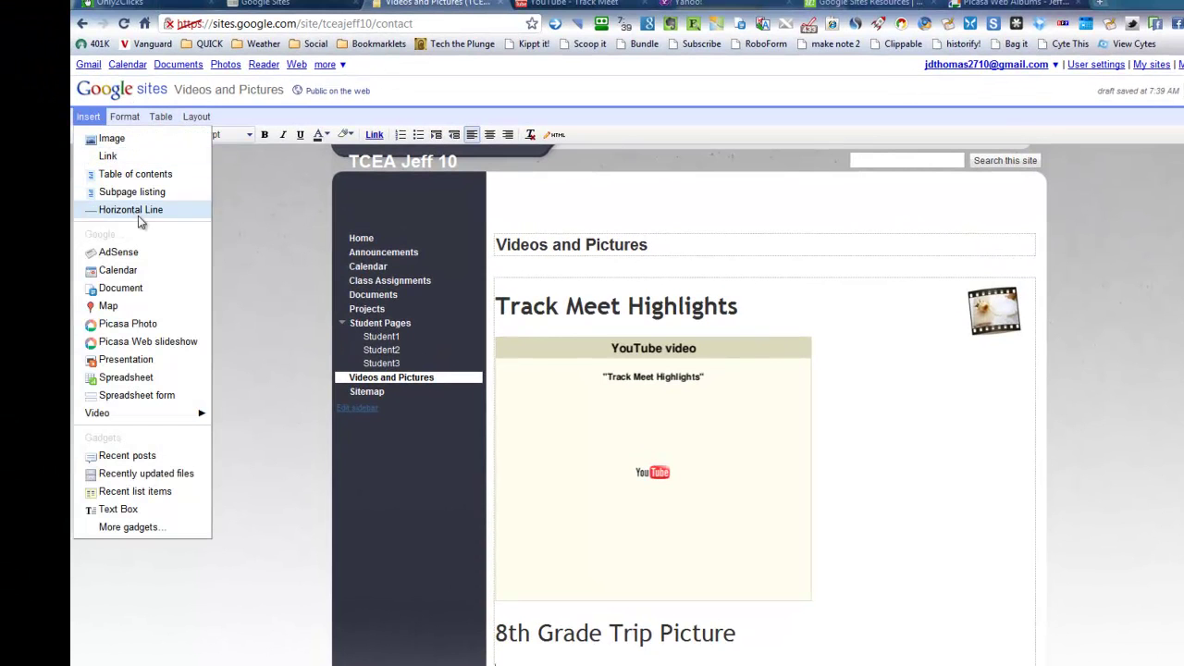
pyautogui.click(115, 141)
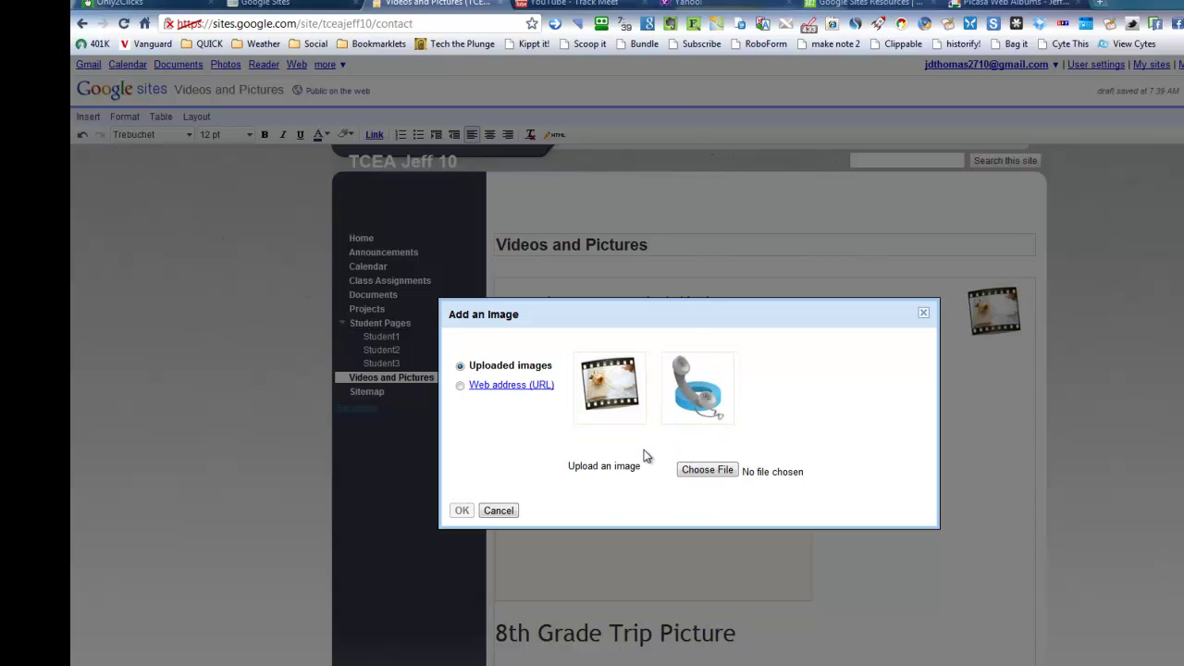
pyautogui.click(716, 474)
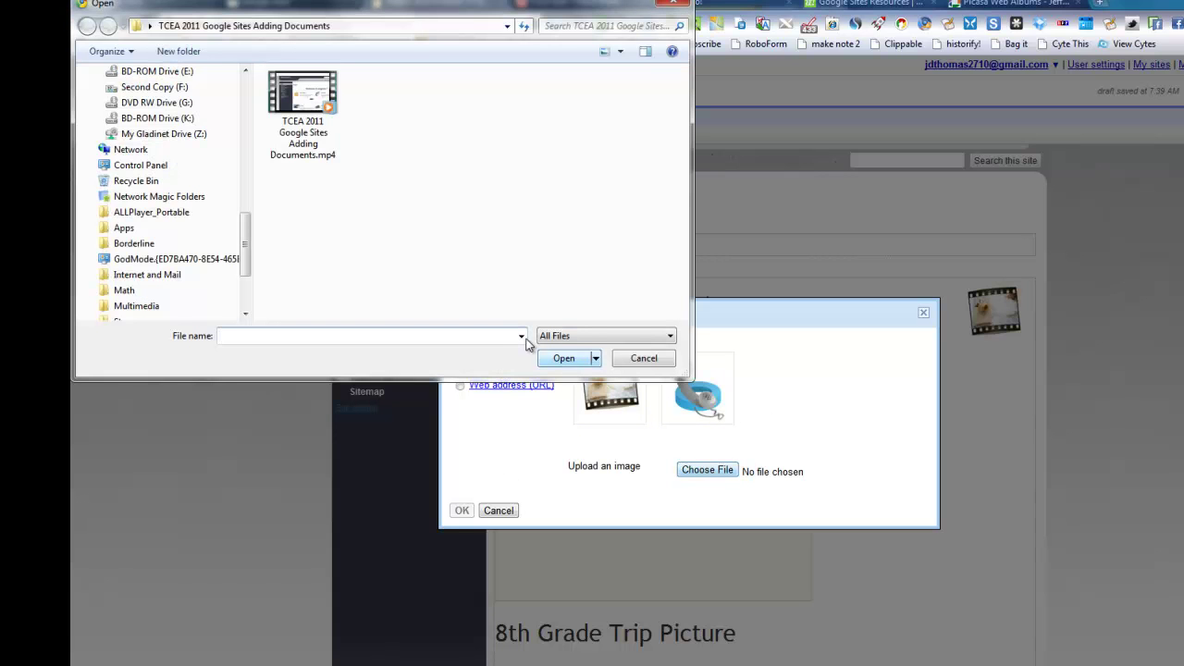
pyautogui.moveTo(253, 232); pyautogui.dragTo(259, 89)
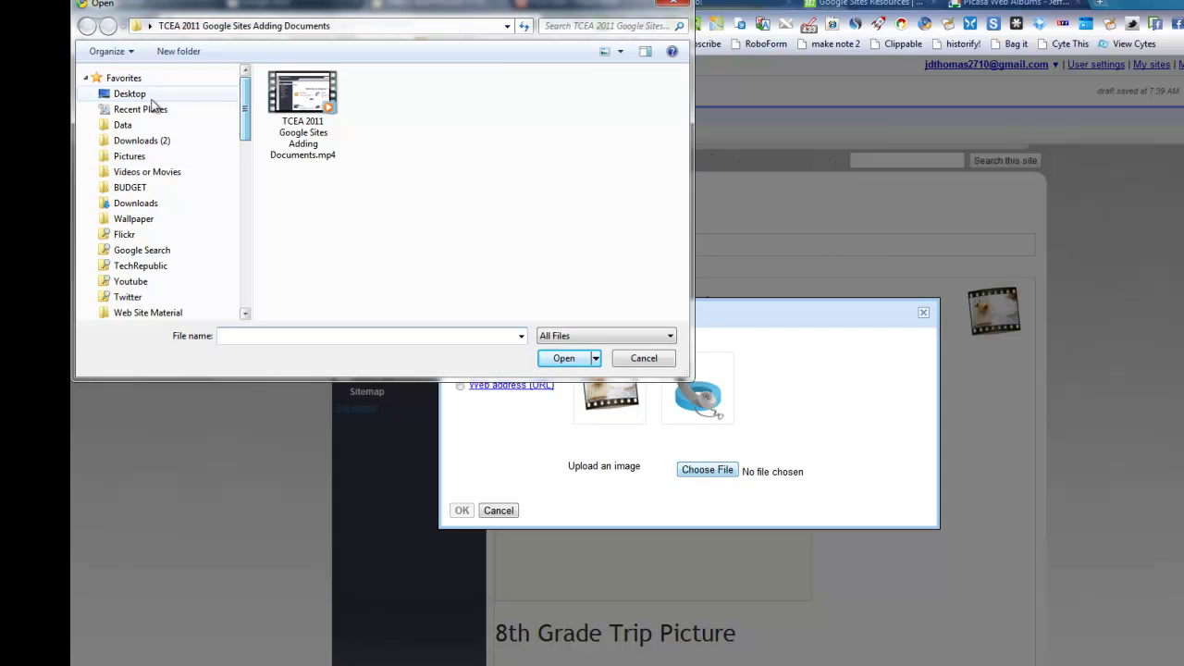
pyautogui.click(147, 94)
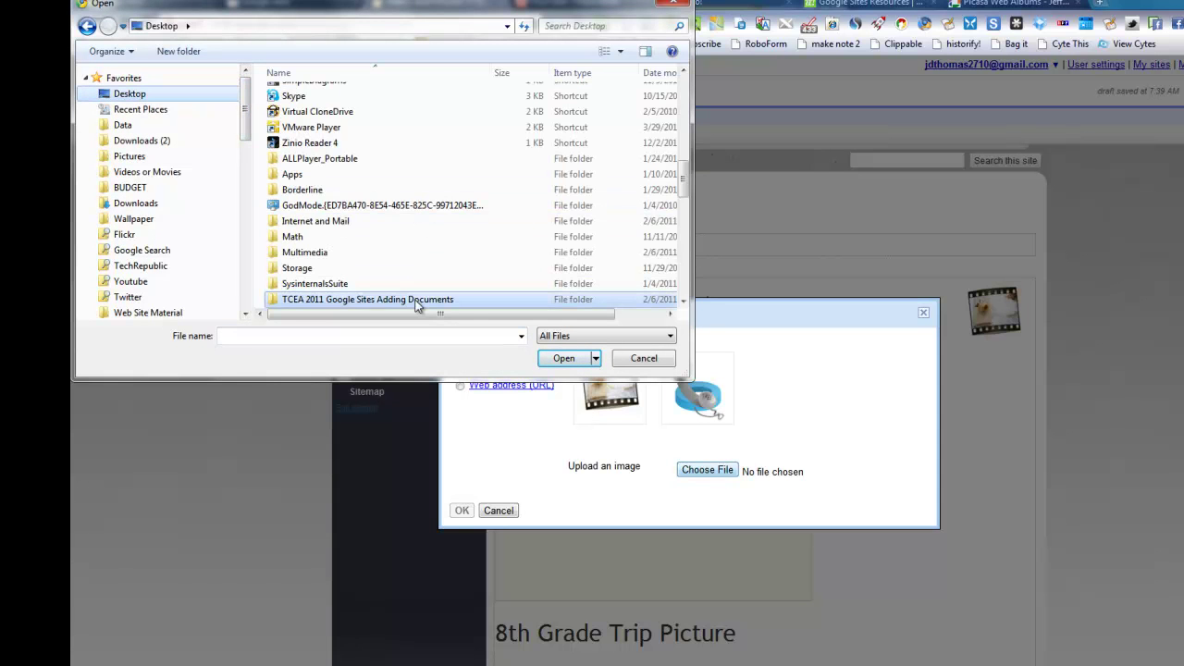
pyautogui.click(444, 254)
pyautogui.scroll(-3, 444, 263)
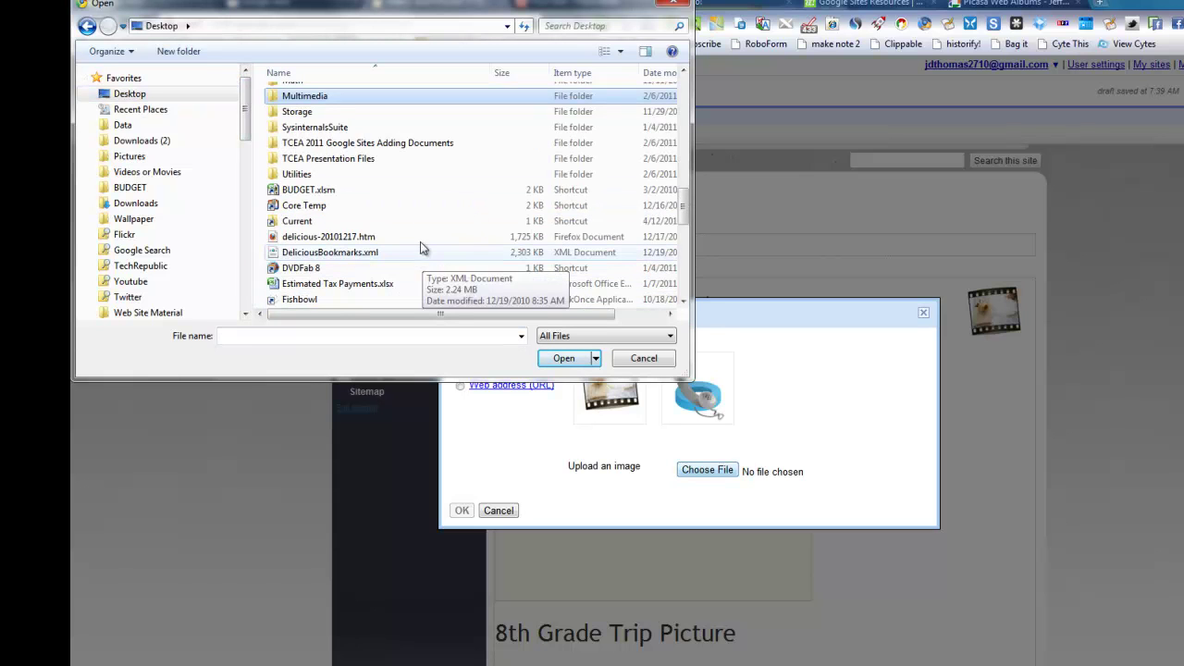
pyautogui.doubleClick(345, 158)
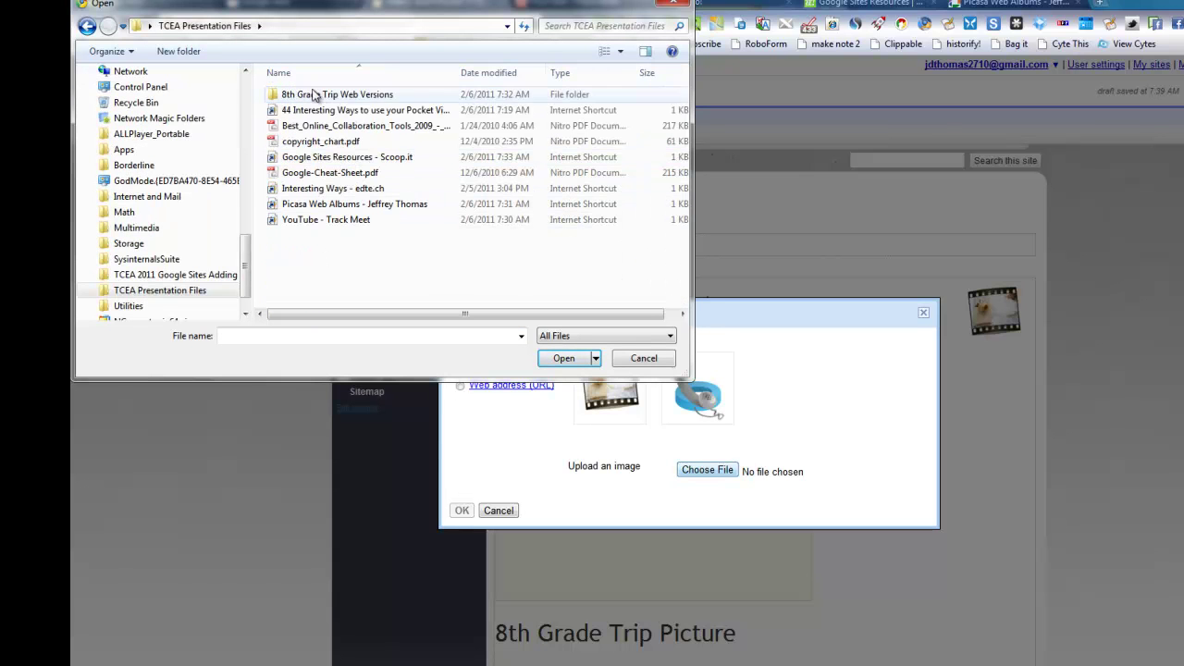
pyautogui.doubleClick(317, 97)
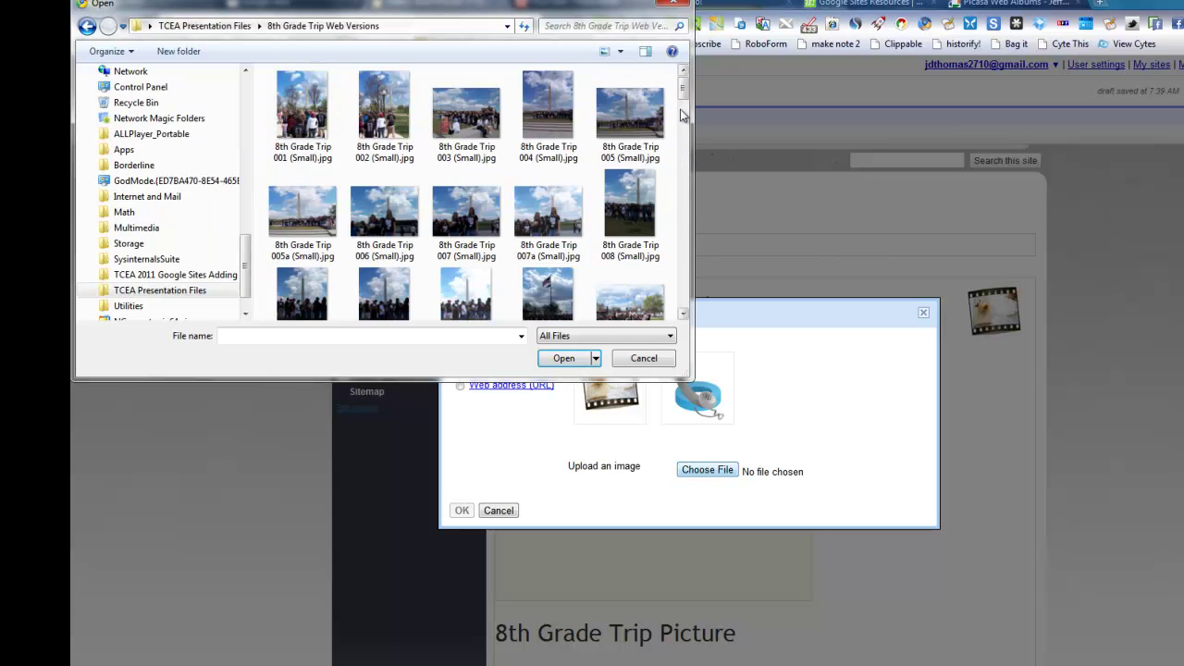
# Upload "8th Grade Trip 088 (Small).jpg" and insert it below the 8th Grade Trip Picture heading.
pyautogui.moveTo(684, 78); pyautogui.dragTo(686, 266)
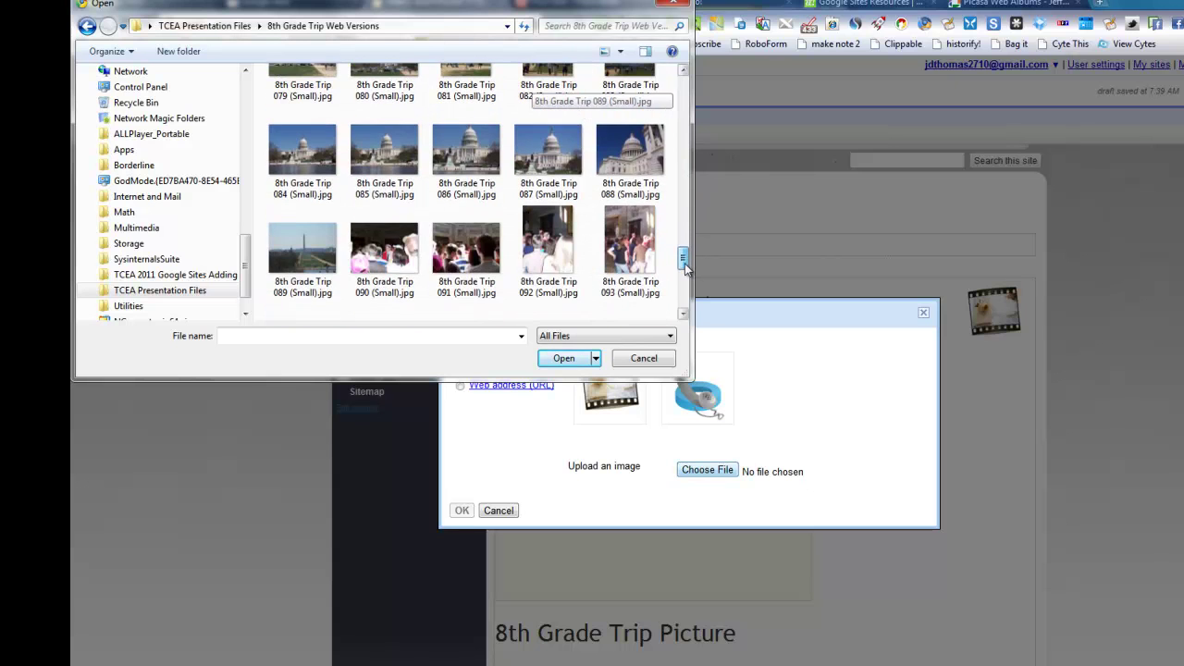
pyautogui.doubleClick(638, 170)
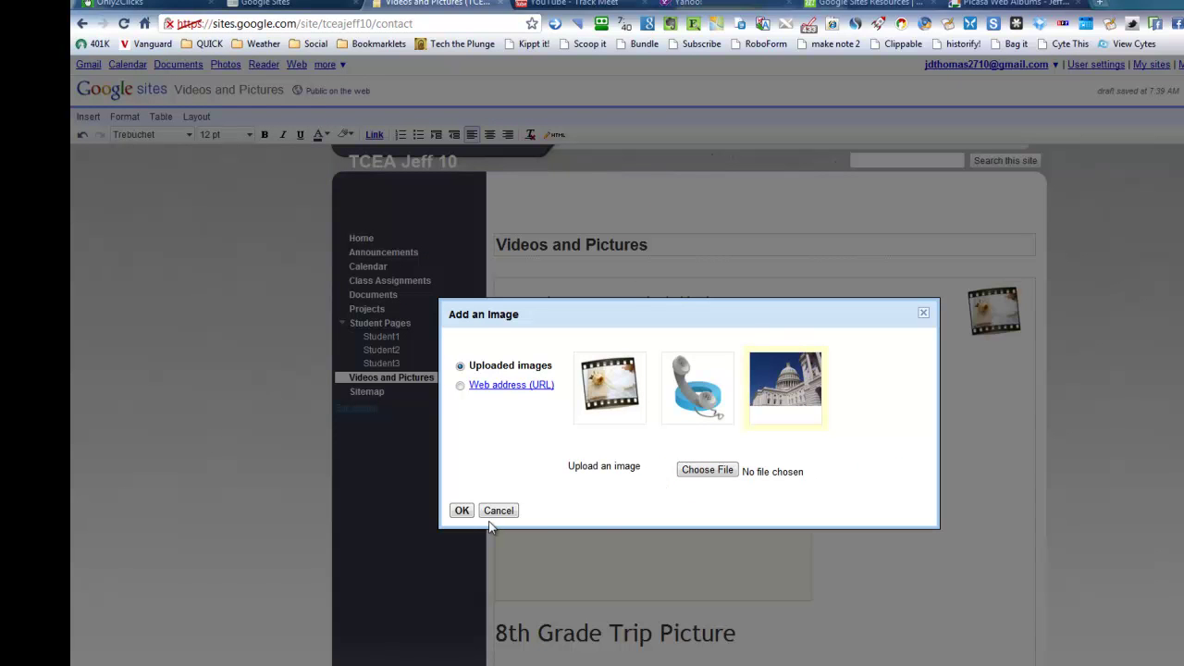
pyautogui.click(462, 510)
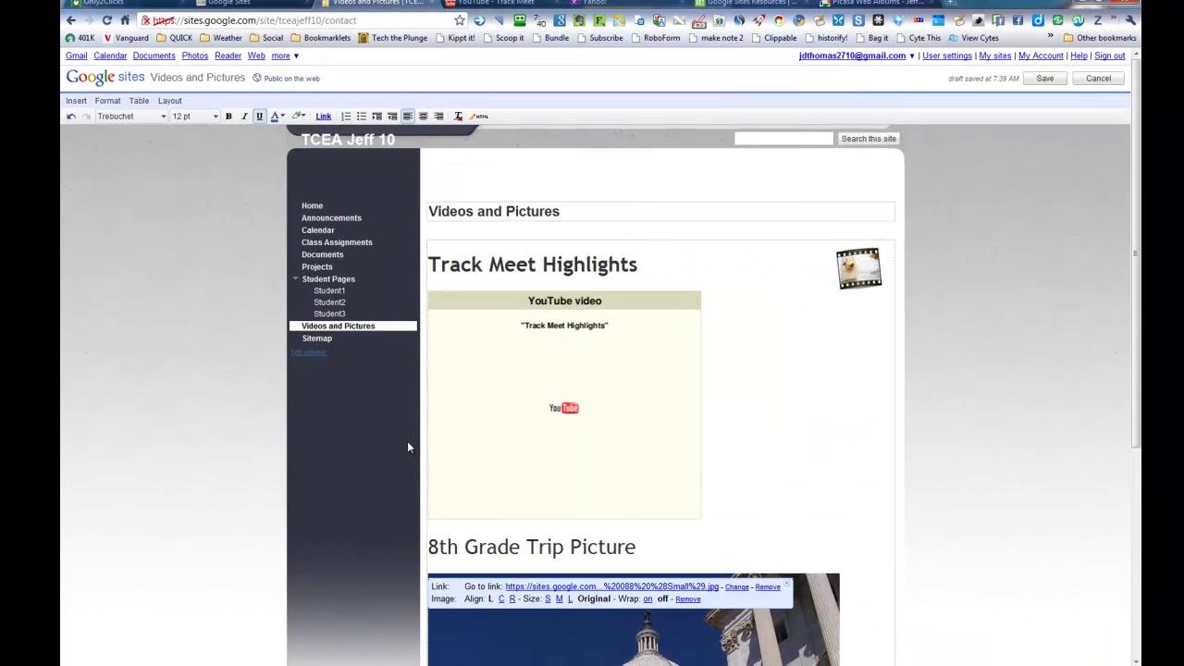
pyautogui.scroll(-5, 408, 444)
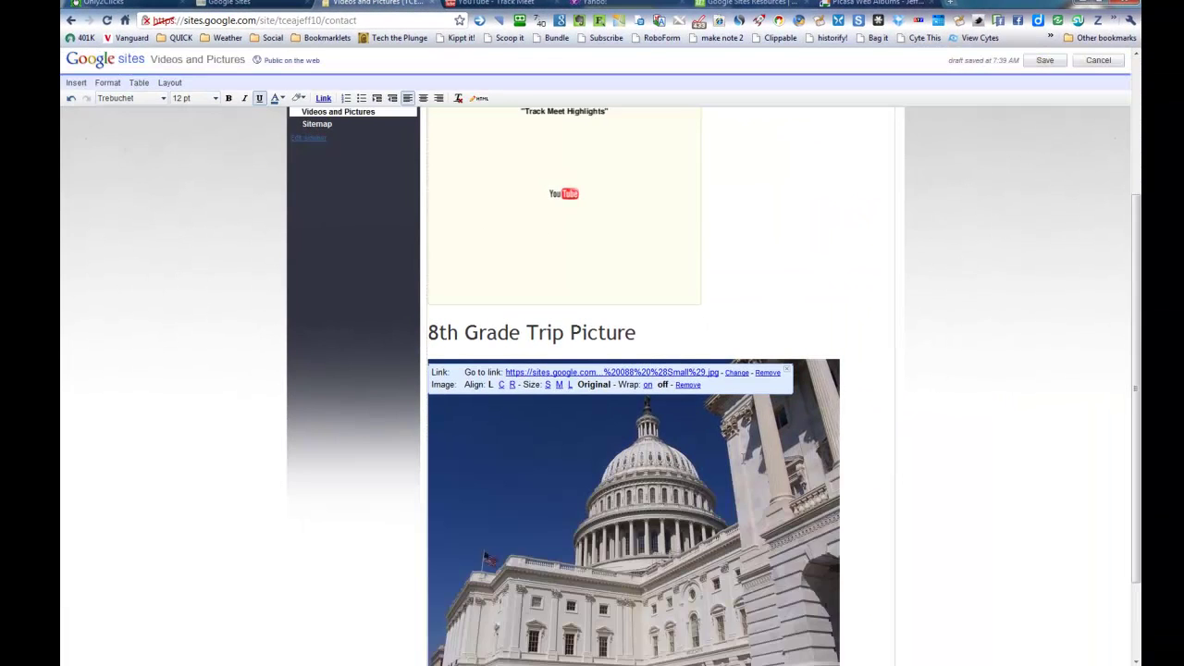
# Try the small and large sizes on the Capitol picture, then restore its original size.
pyautogui.click(851, 469)
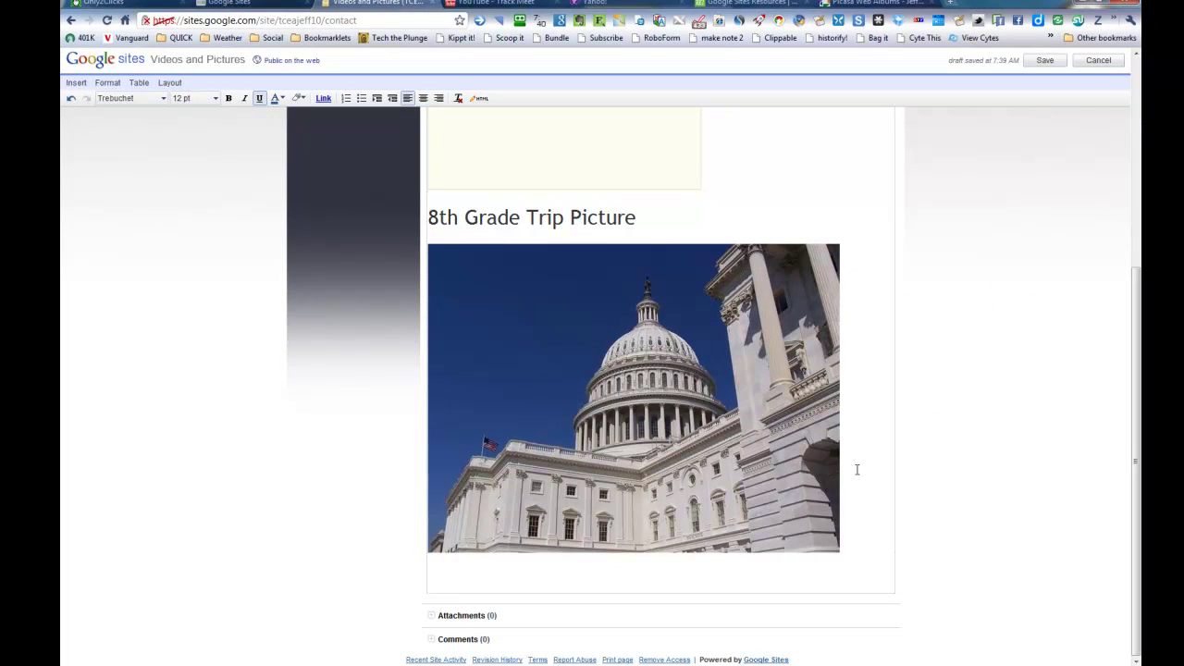
pyautogui.click(573, 483)
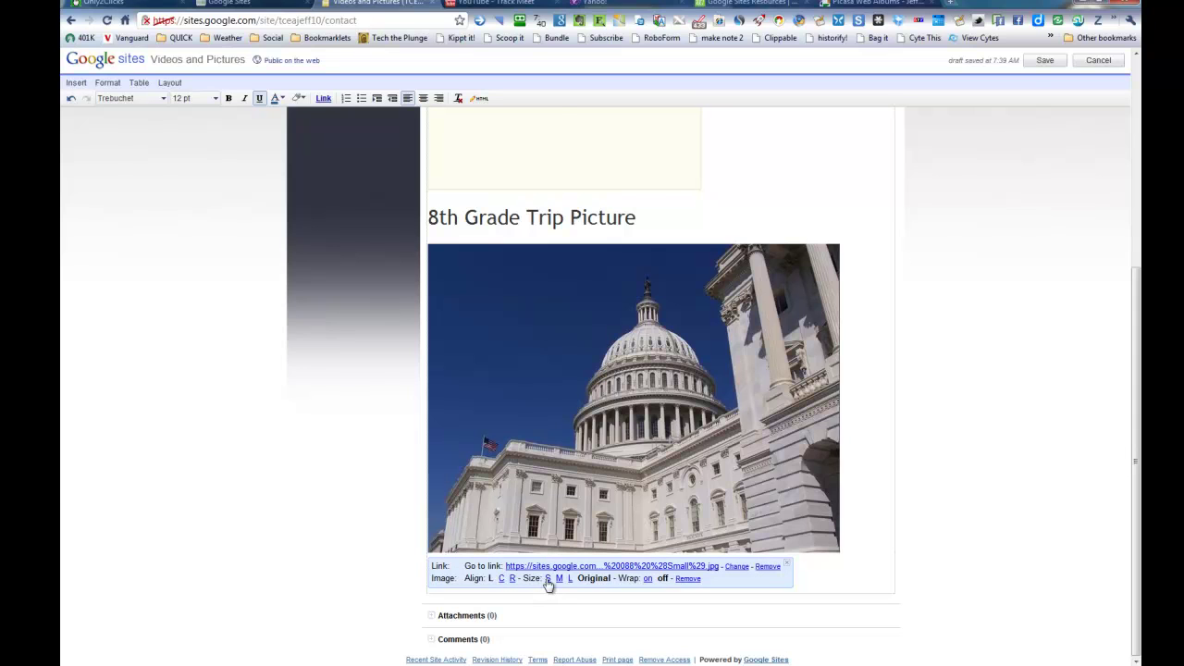
pyautogui.click(547, 580)
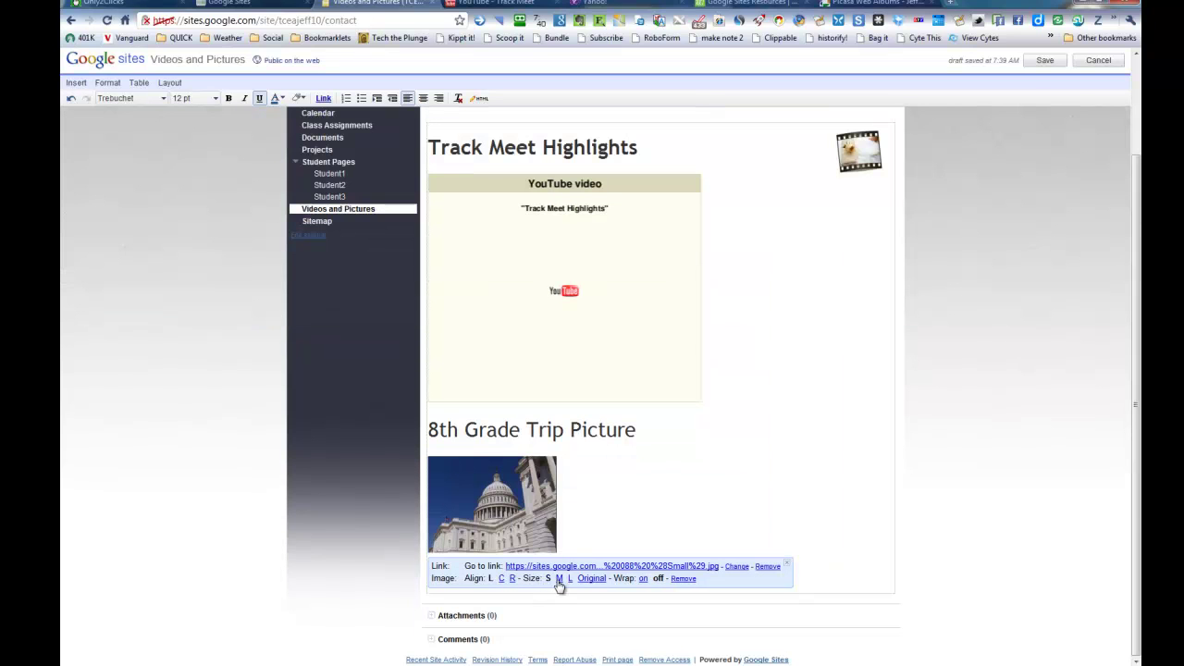
pyautogui.click(558, 579)
pyautogui.click(570, 637)
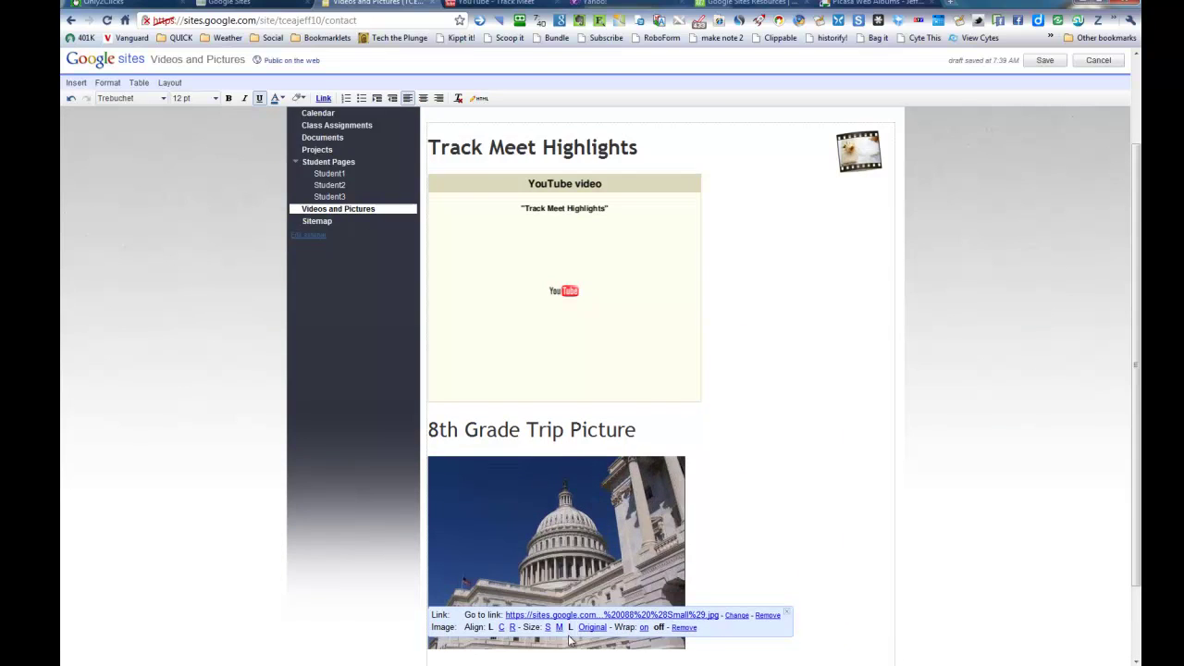
pyautogui.click(598, 633)
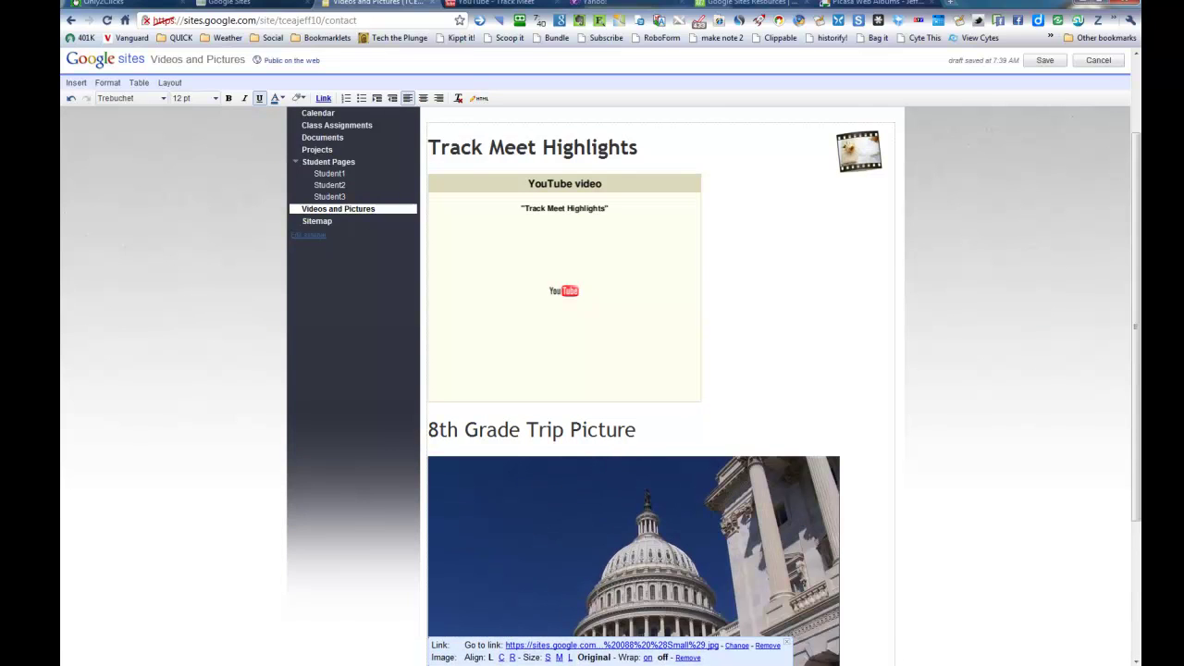
# Save the Videos and Pictures page and review the published video and trip picture.
pyautogui.scroll(-3, 592, 611)
pyautogui.click(566, 579)
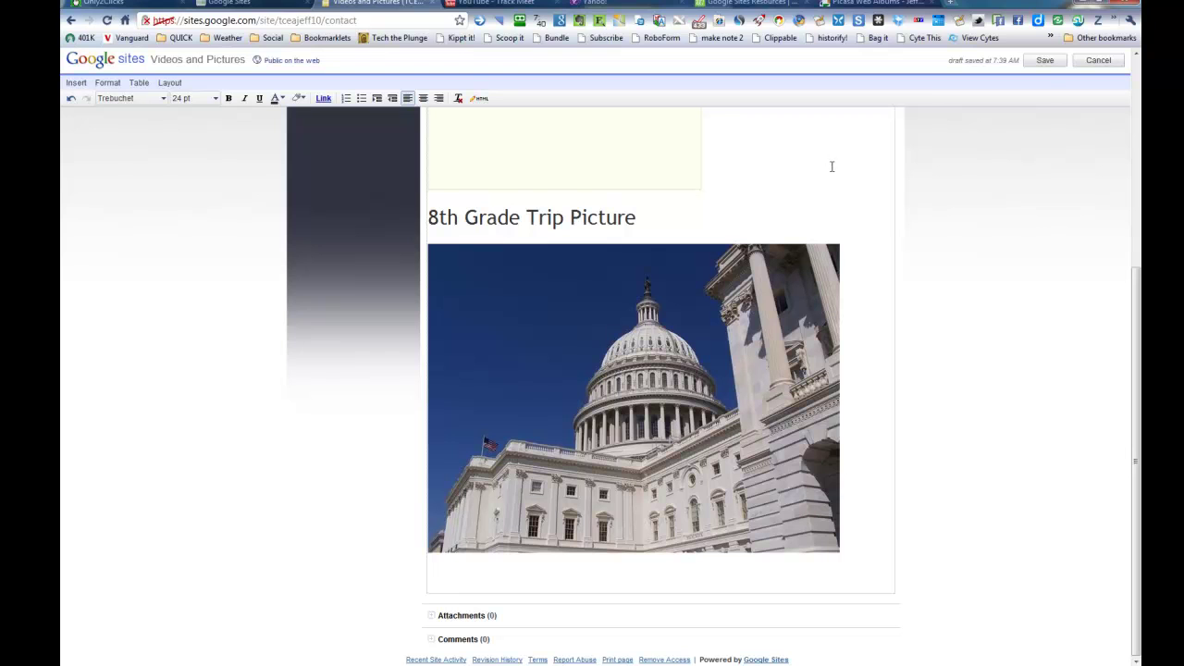
pyautogui.click(1046, 61)
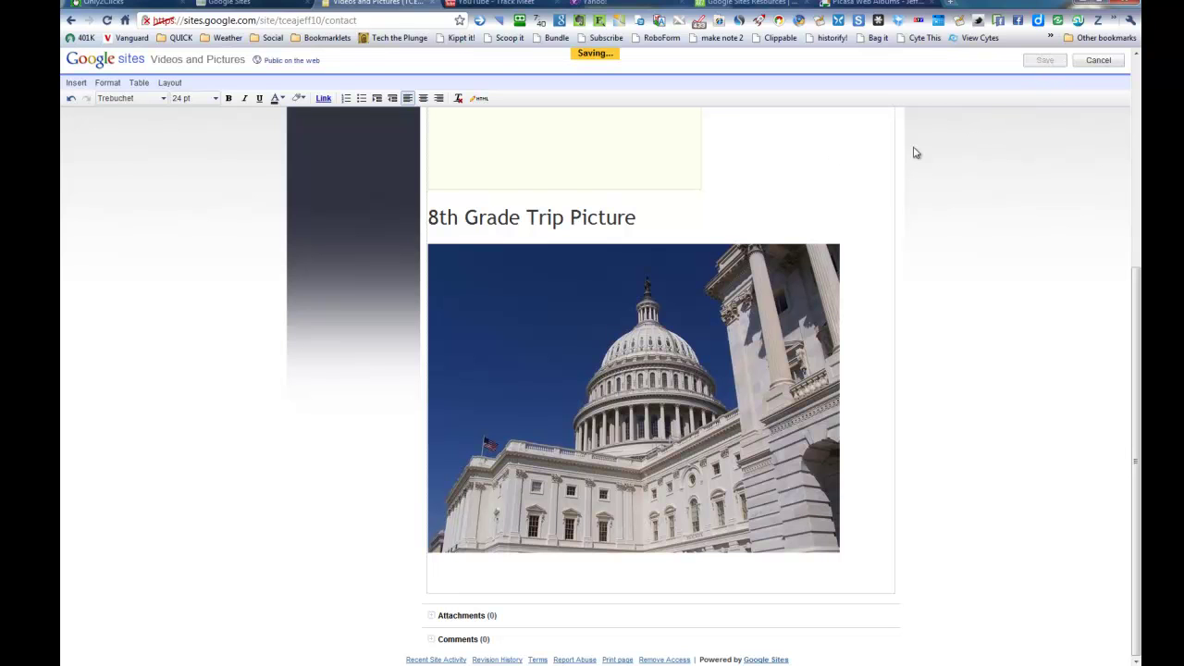
pyautogui.scroll(-3, 804, 309)
pyautogui.scroll(2, 802, 286)
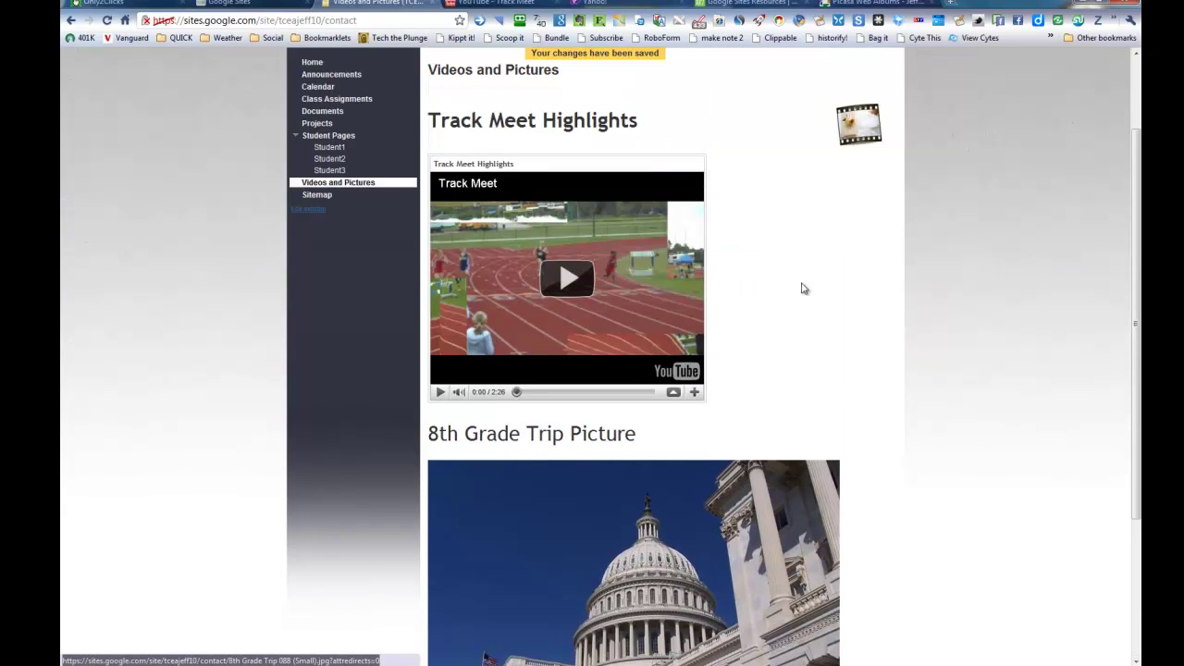
pyautogui.scroll(-3, 804, 284)
pyautogui.scroll(3, 743, 241)
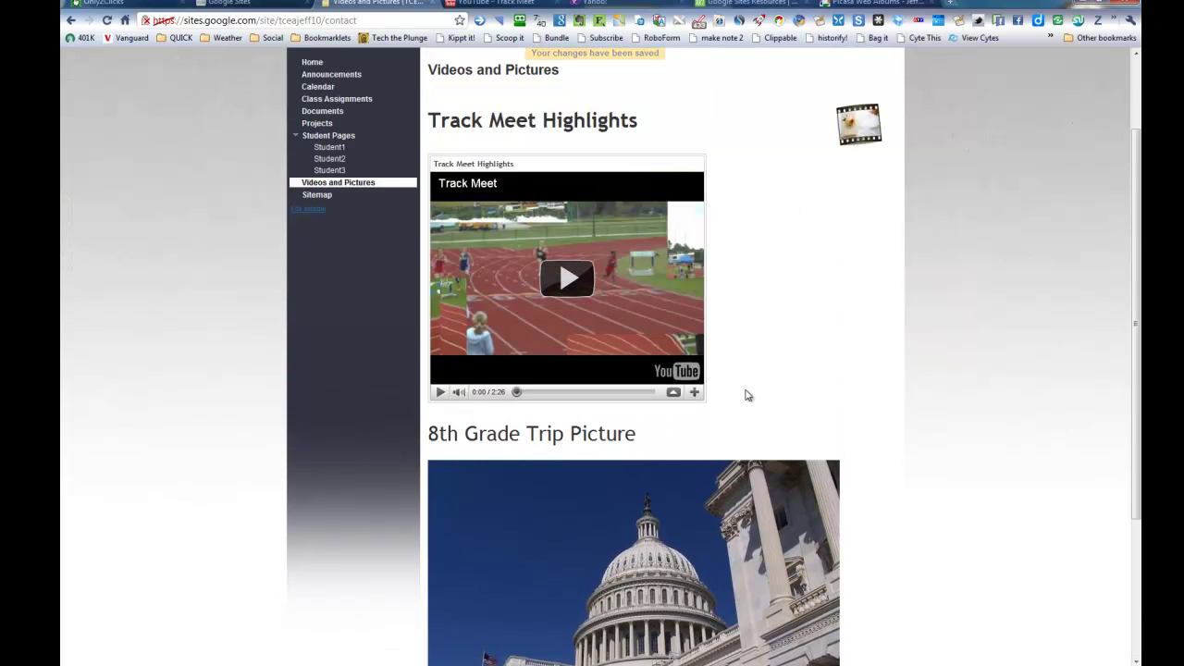
pyautogui.scroll(-2, 756, 391)
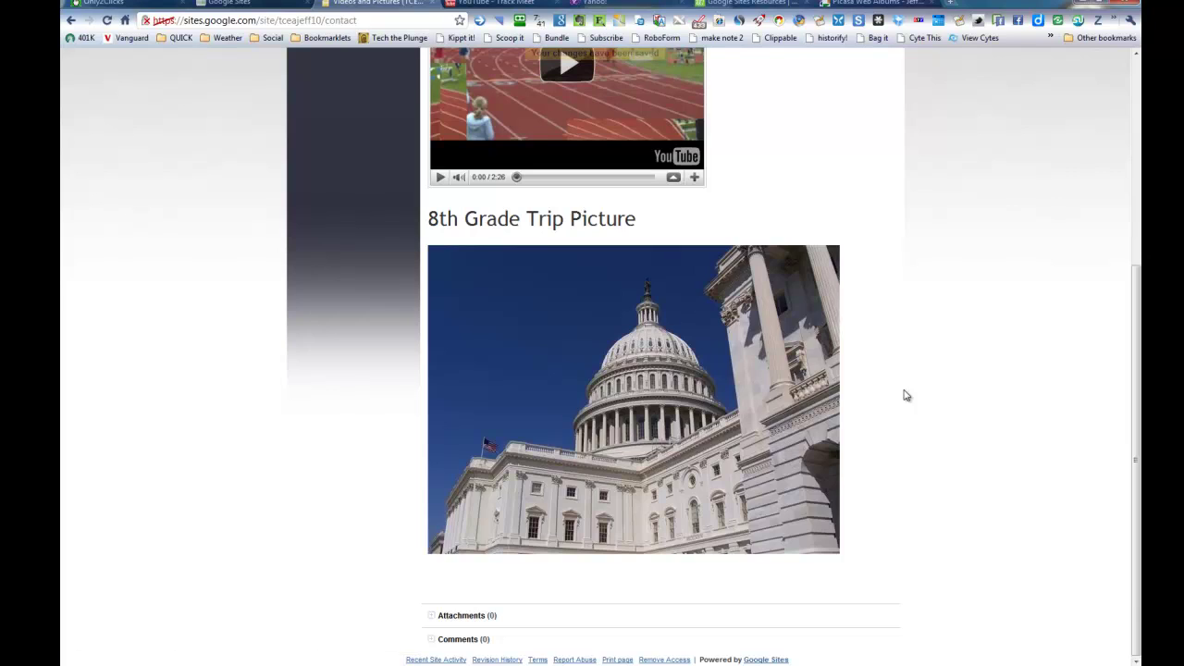
pyautogui.scroll(2, 912, 392)
pyautogui.scroll(1, 1045, 112)
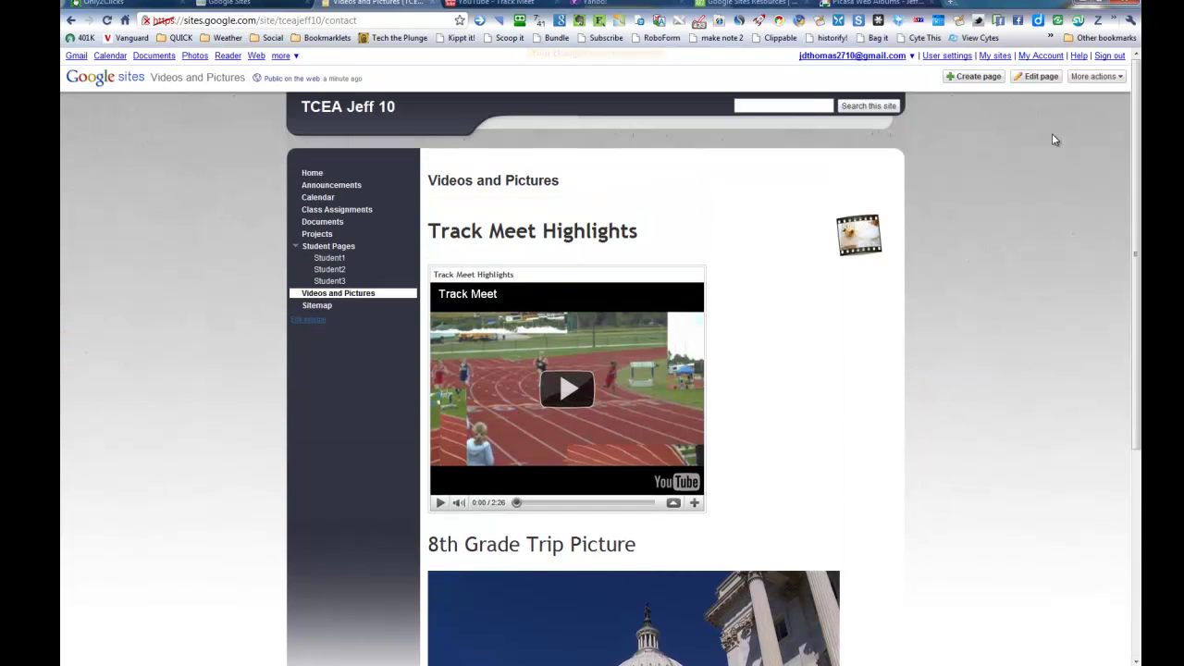
# Reopen the page for editing and add the text "Album" below the Capitol picture, followed by two new lines.
pyautogui.click(1038, 77)
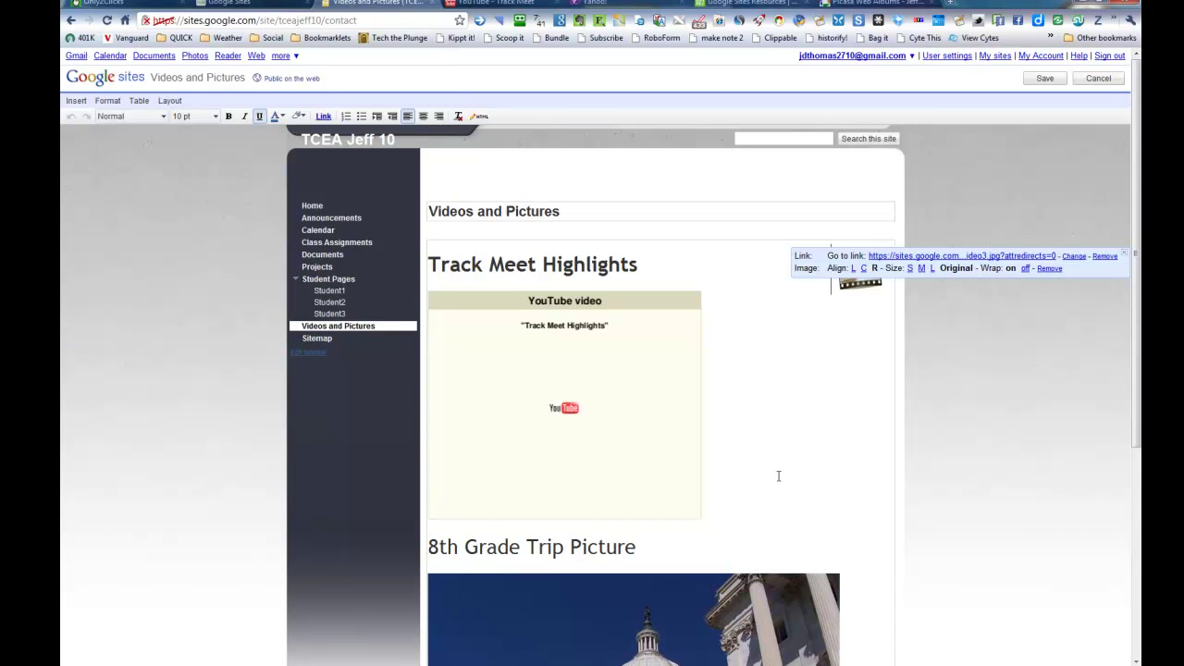
pyautogui.scroll(-4, 850, 521)
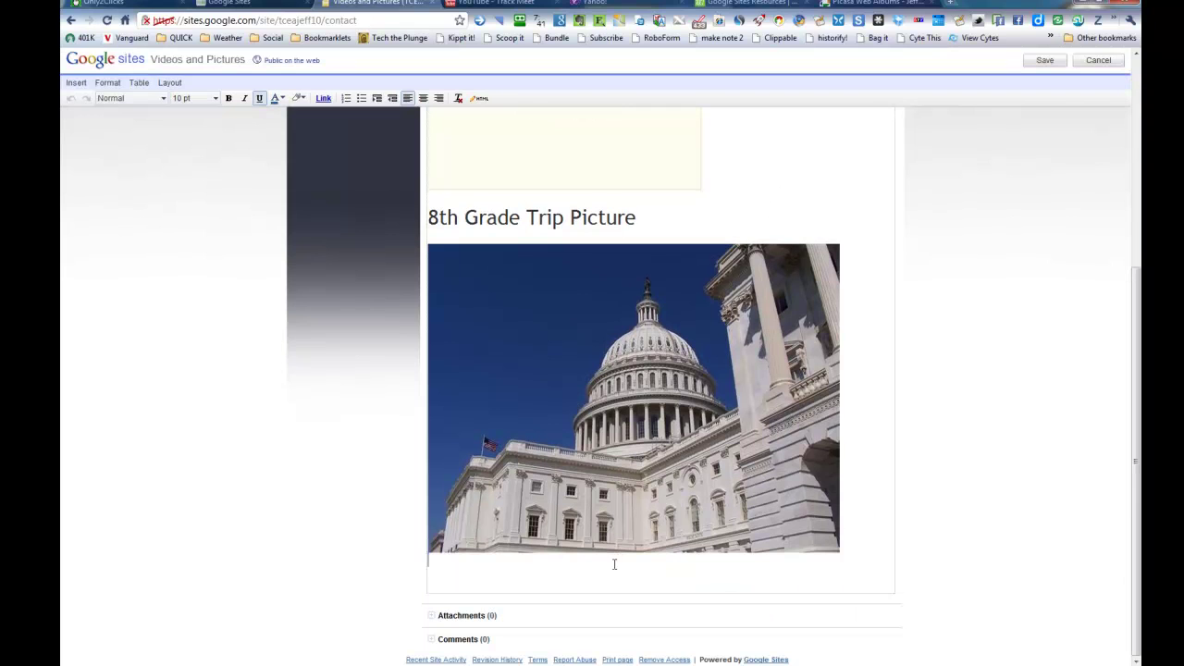
pyautogui.press('Return')
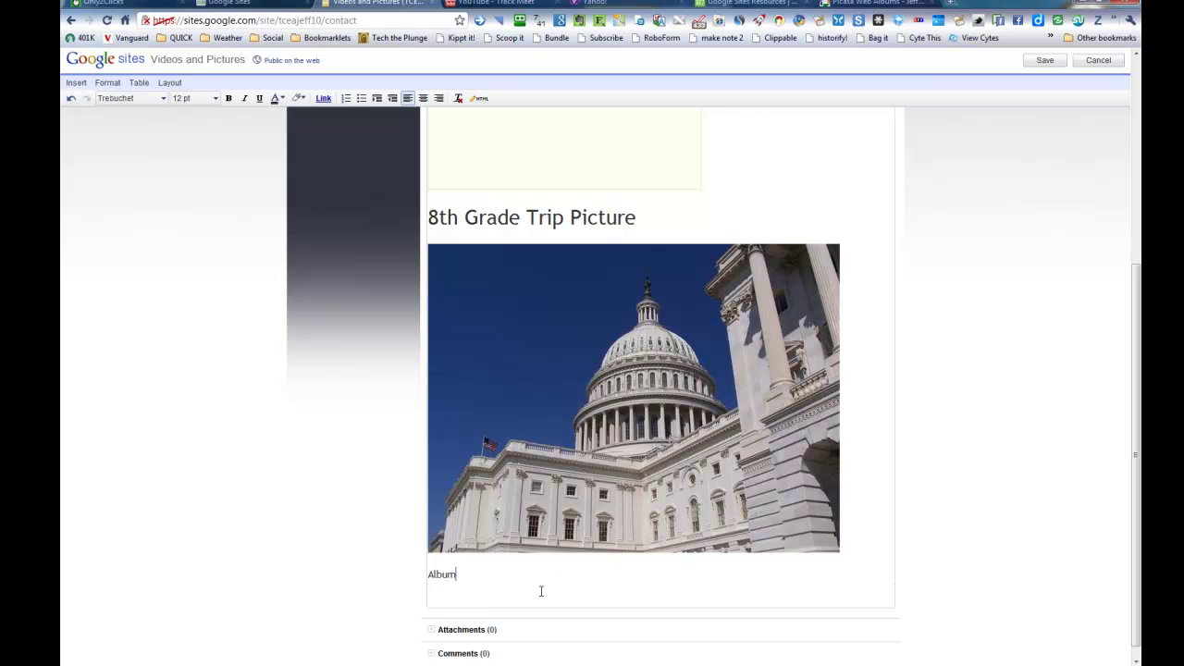
pyautogui.press('Return')
pyautogui.press('Return')
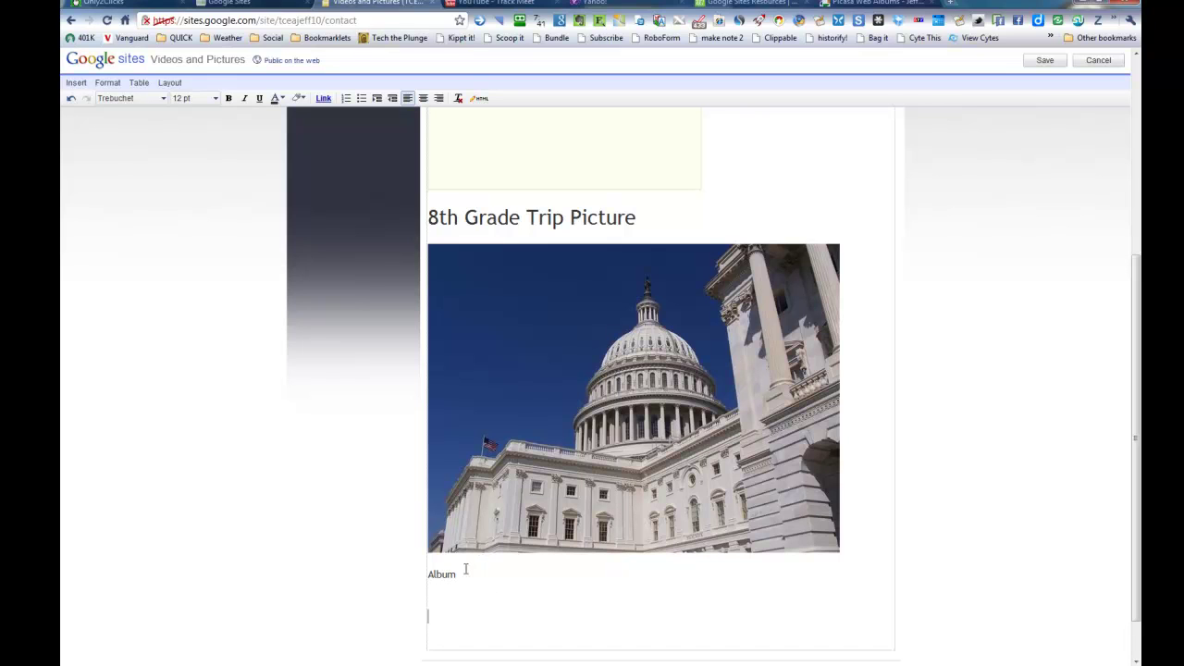
# Set the "Album" text to 24 pt and add another blank line beneath it.
pyautogui.moveTo(455, 575); pyautogui.dragTo(431, 572)
pyautogui.click(186, 101)
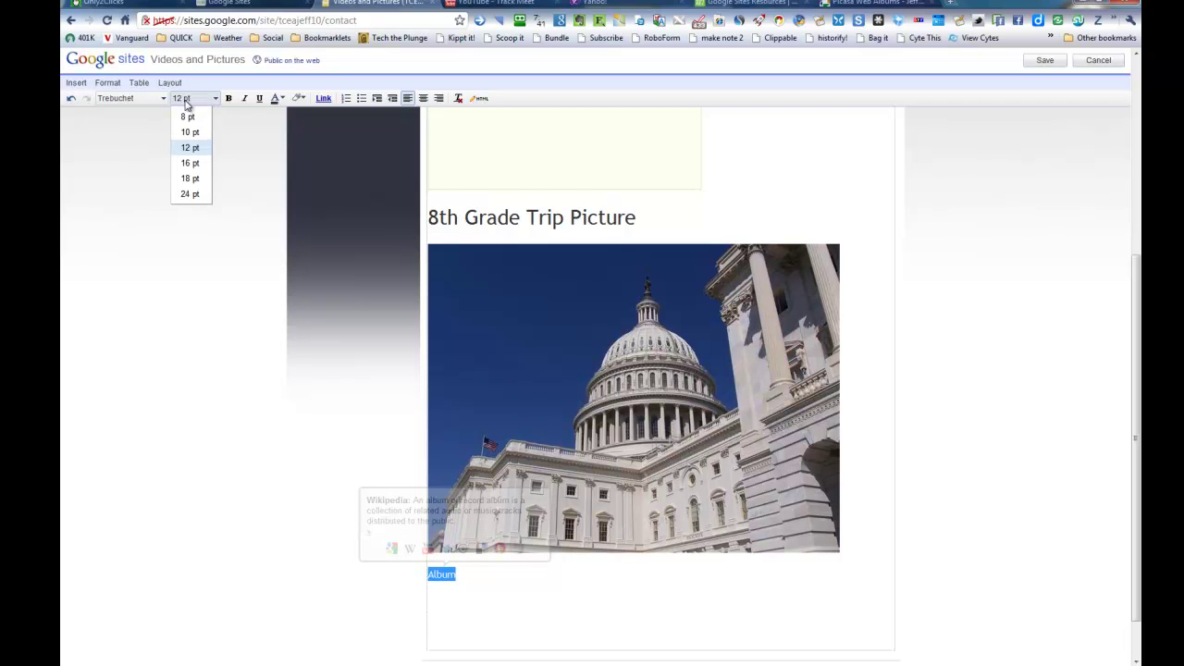
pyautogui.click(194, 194)
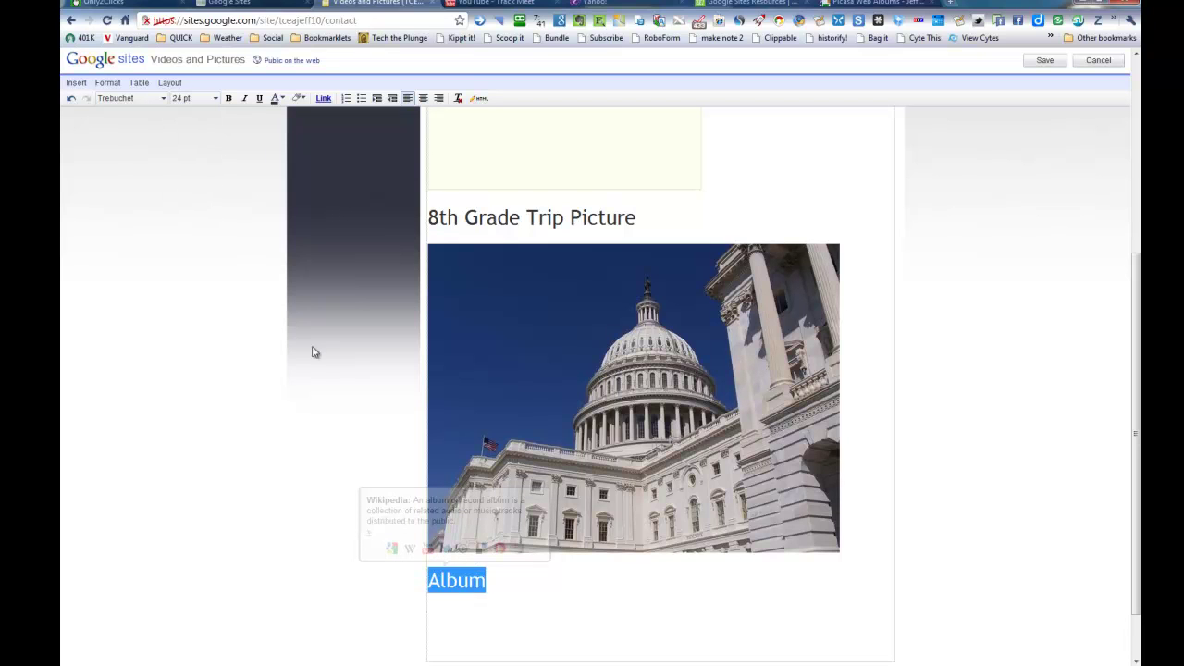
pyautogui.click(466, 602)
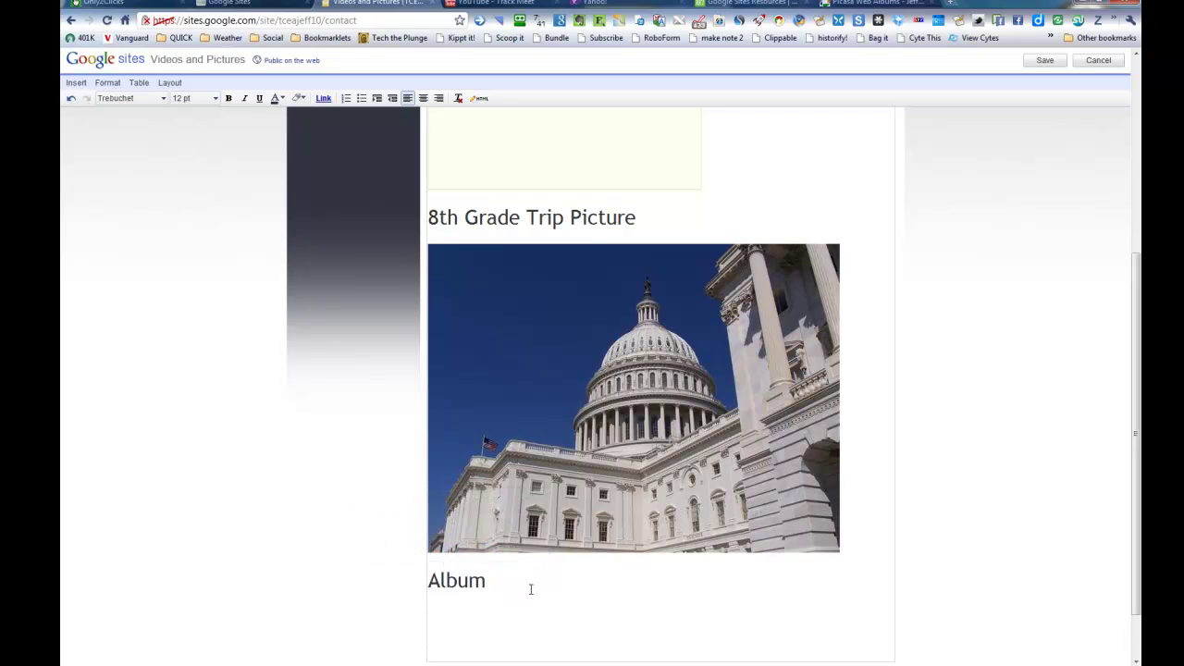
pyautogui.press('Return')
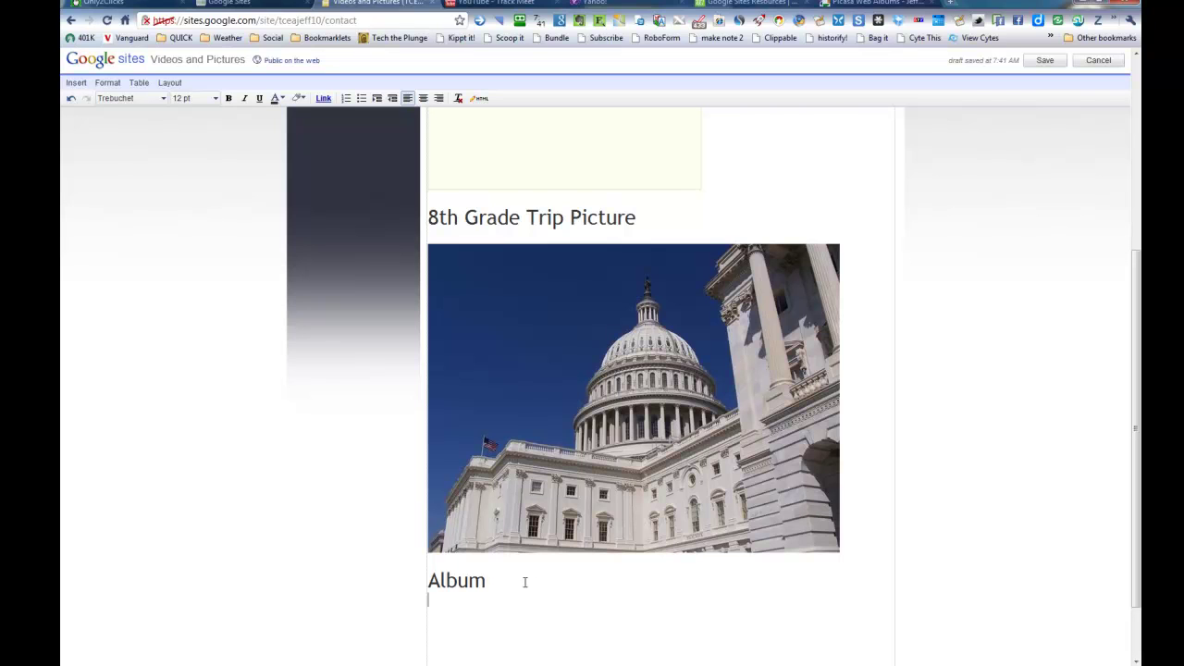
# Start a Picasa Web slideshow below the Album heading and copy the "8th Grade Trip 2007" album's URL from Picasa Web Albums.
pyautogui.click(76, 82)
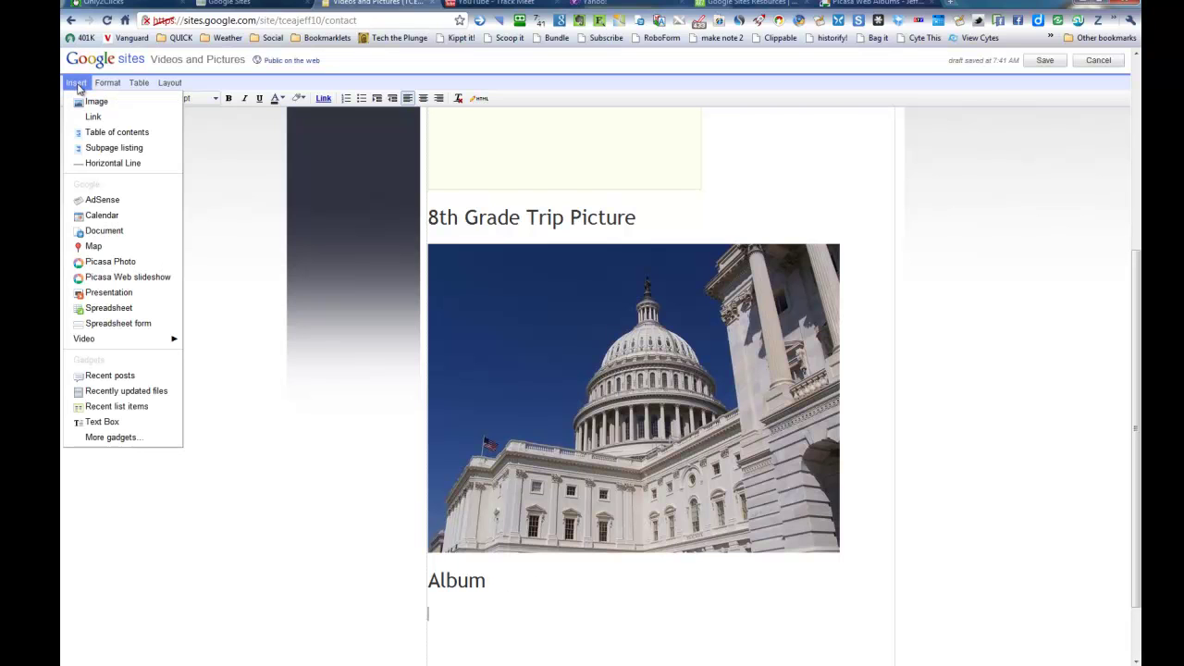
pyautogui.click(130, 277)
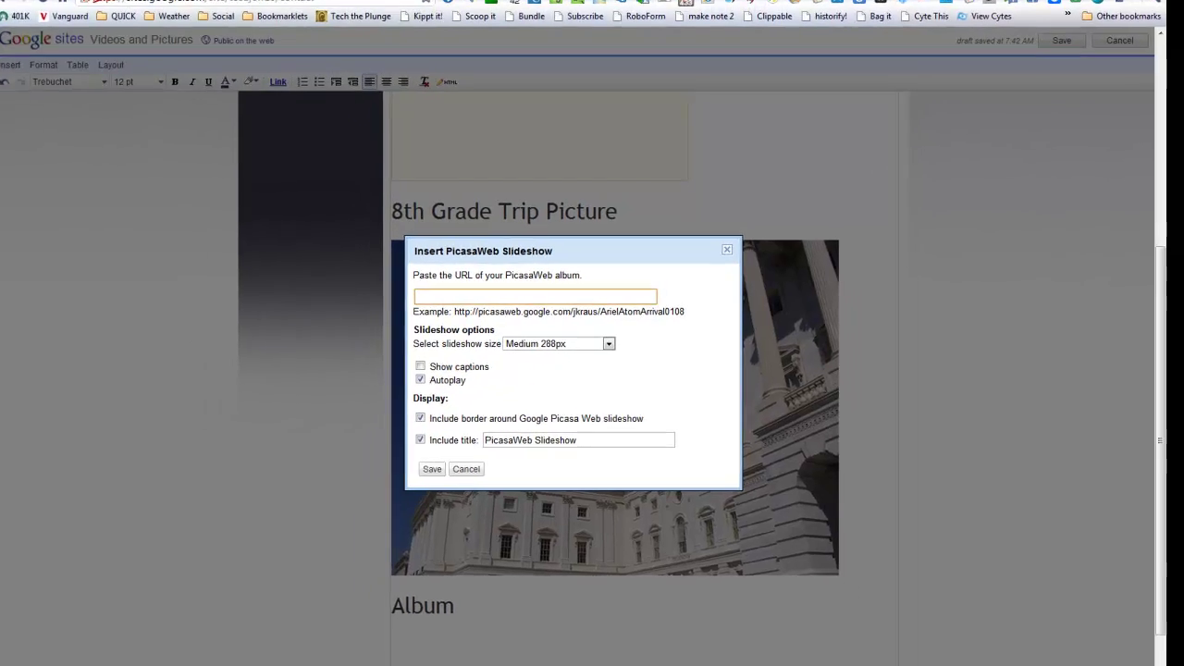
pyautogui.hotkey('ctrl', 'Tab')
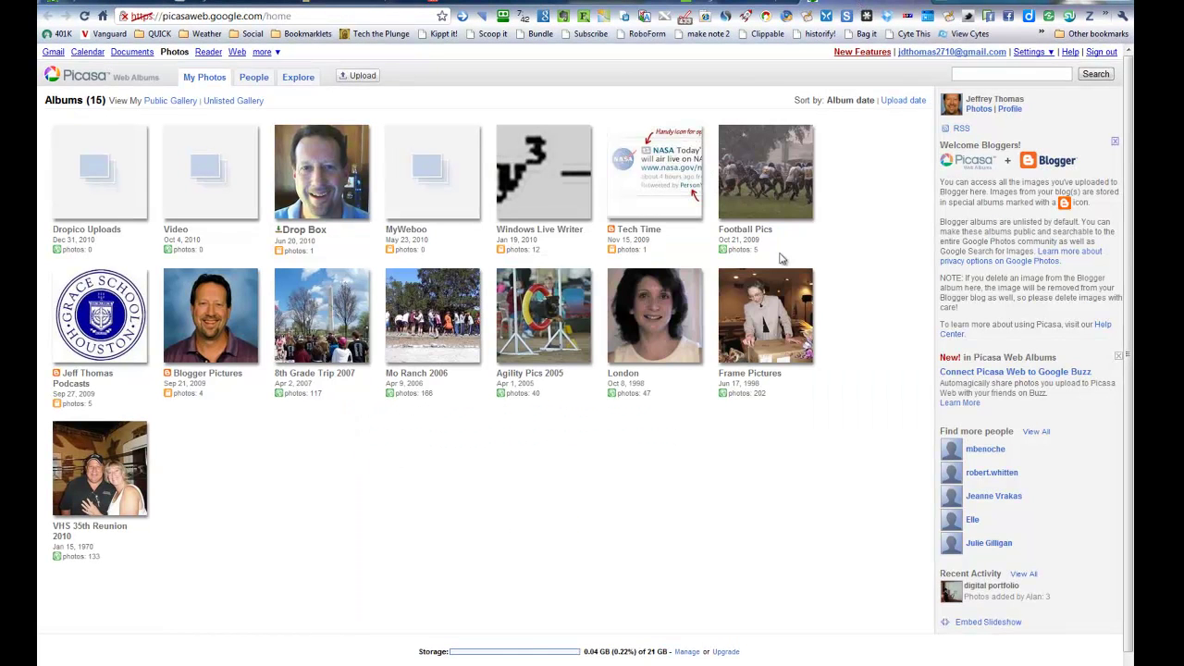
pyautogui.click(340, 333)
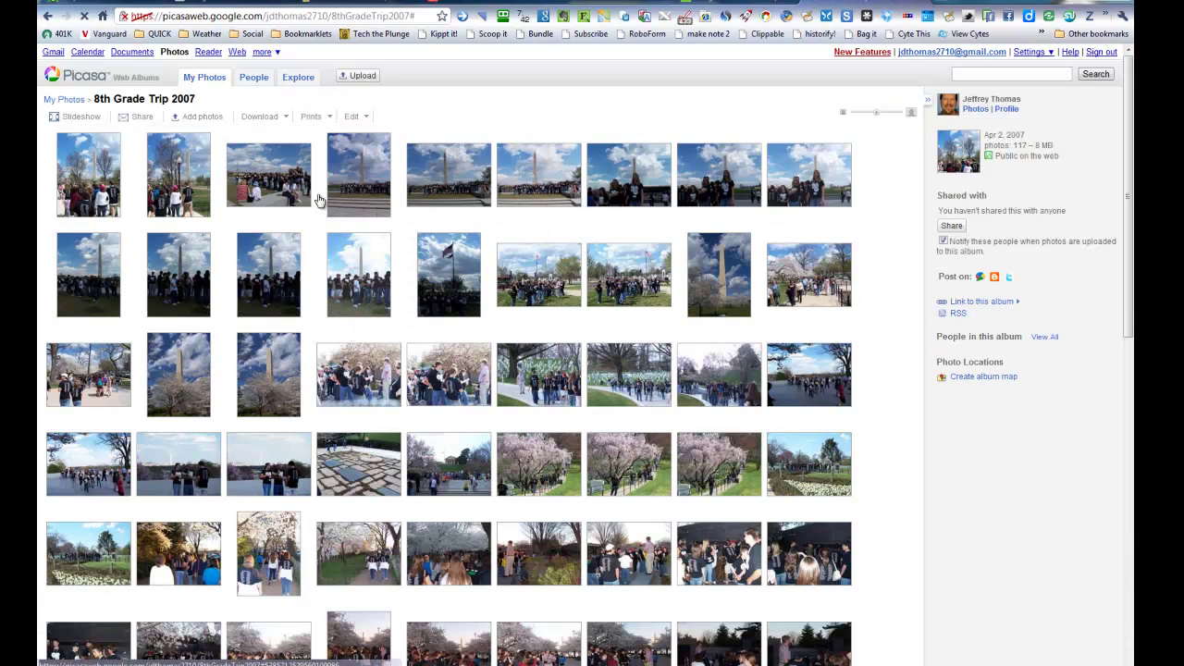
pyautogui.click(296, 16)
pyautogui.rightClick(297, 16)
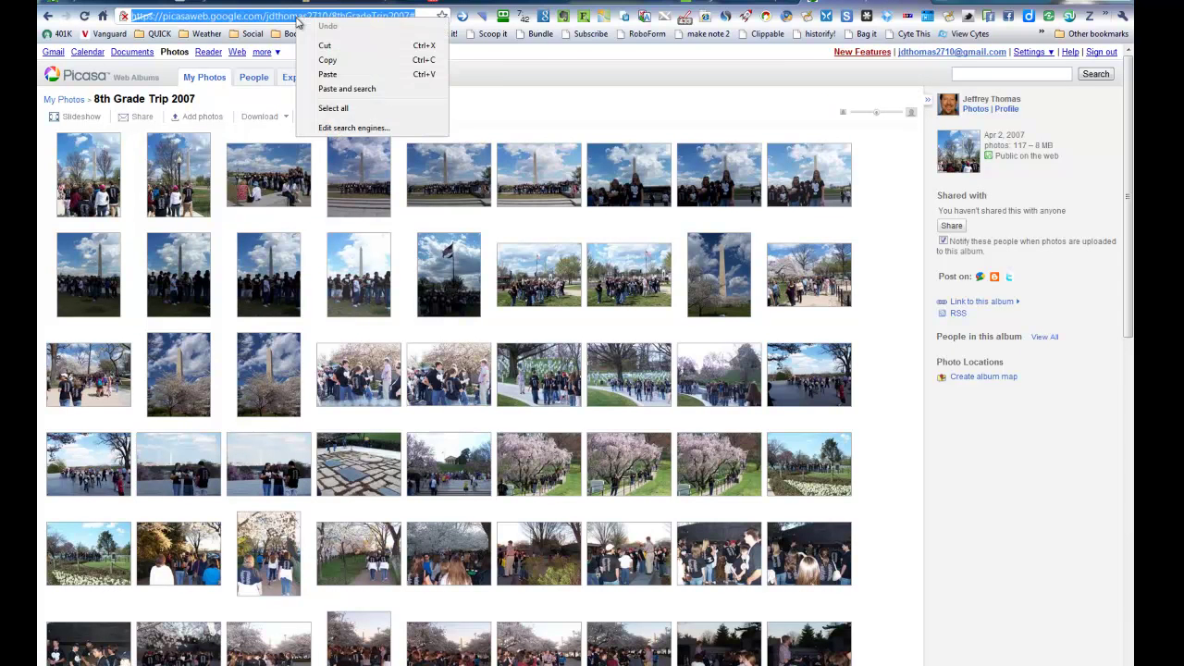
pyautogui.click(328, 60)
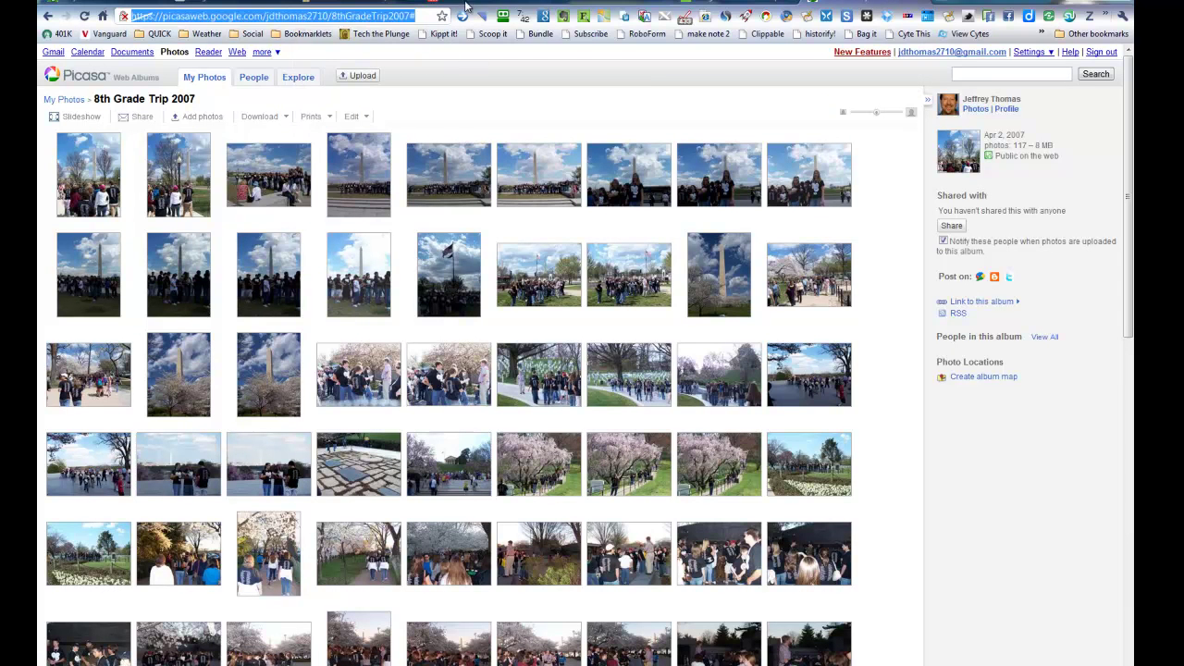
# Back in Google Sites, paste the album URL into the slideshow settings, title it "8th Grade Trip 2007" and insert it.
pyautogui.click(389, 7)
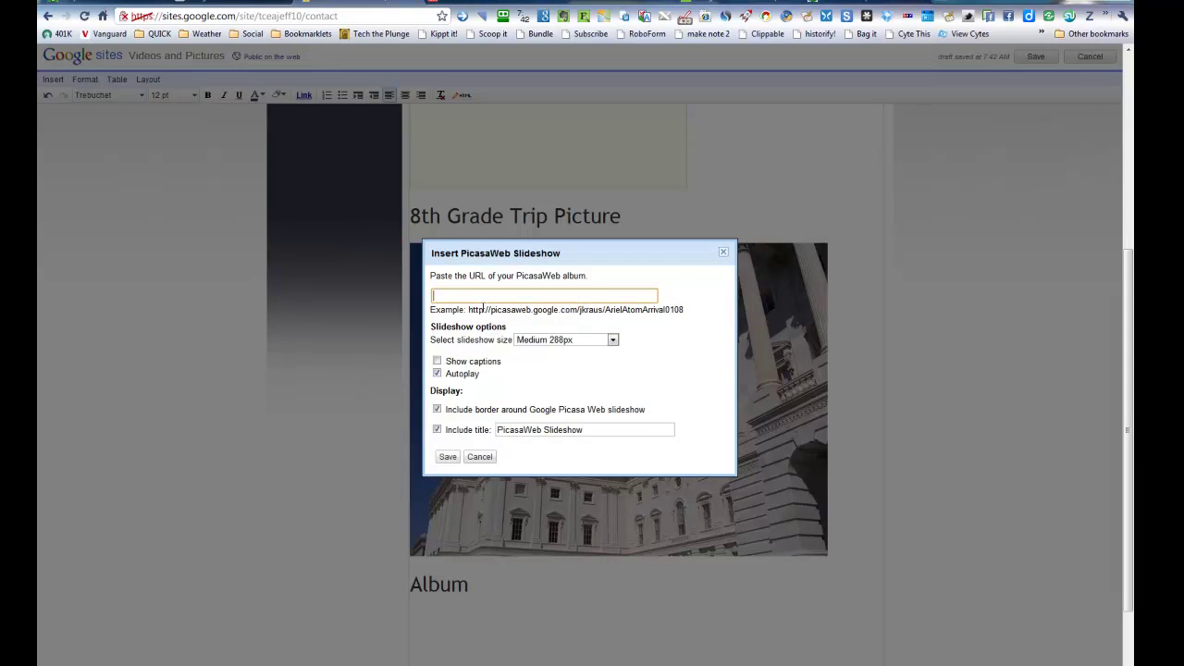
pyautogui.rightClick(479, 296)
pyautogui.click(509, 368)
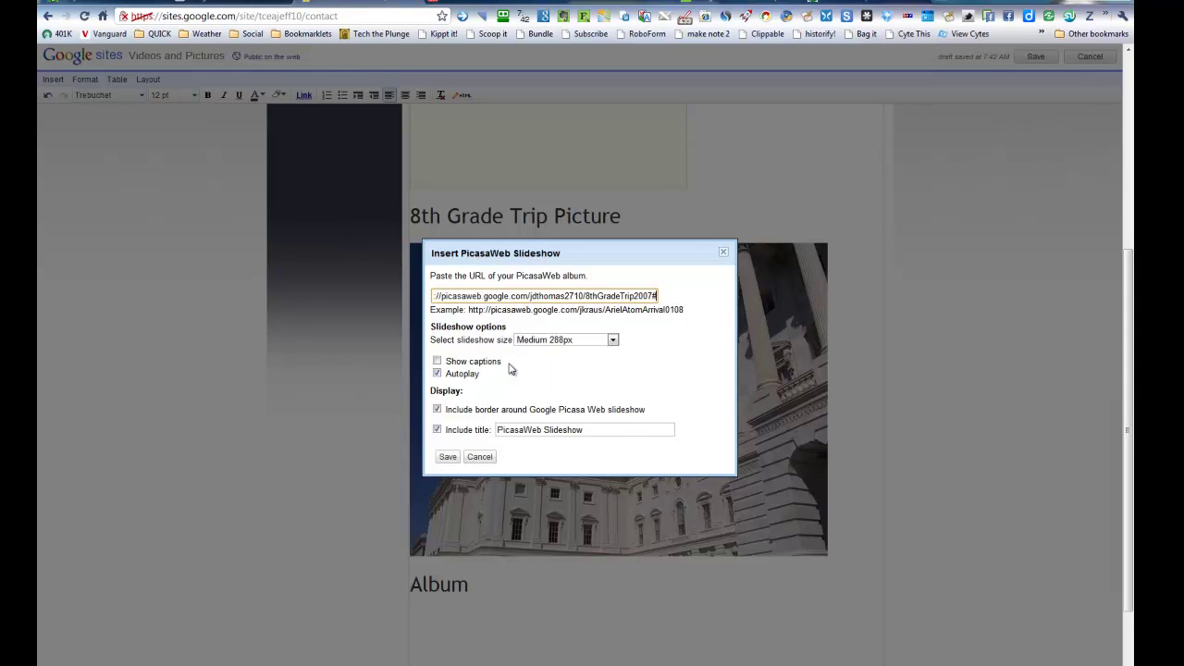
pyautogui.press('Tab')
pyautogui.press('Tab')
pyautogui.press('Tab')
pyautogui.press('Tab')
pyautogui.press('Tab')
pyautogui.press('Tab')
pyautogui.write('8')
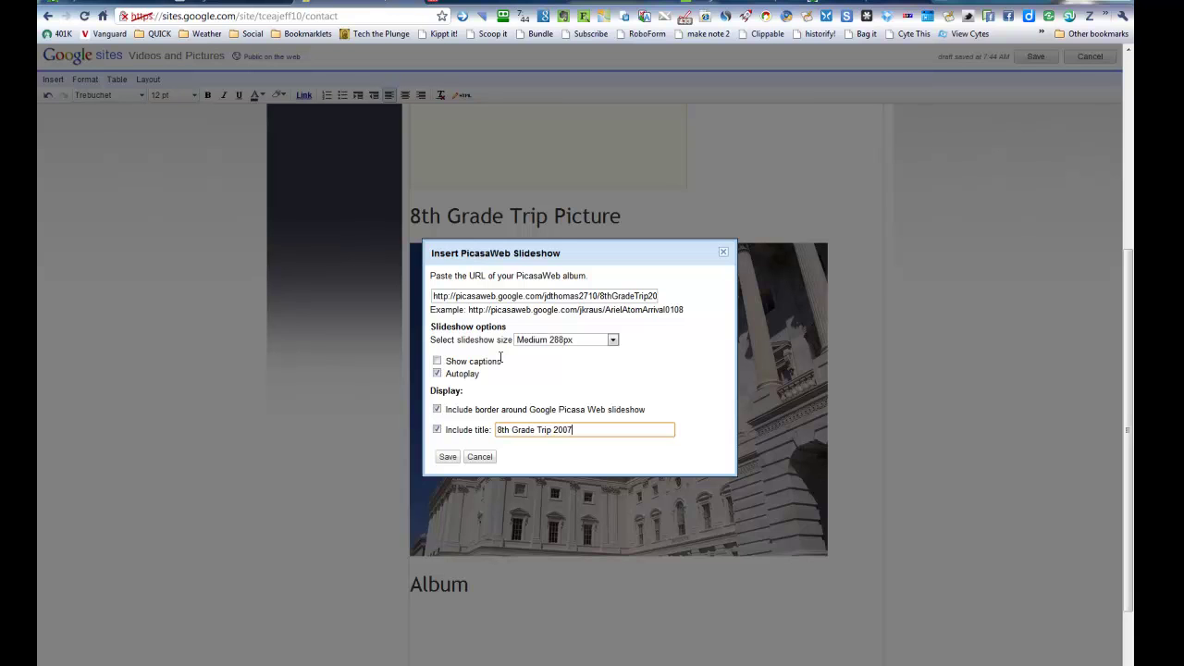
pyautogui.click(448, 457)
# Change the inserted slideshow's size to Extra large 600px.
pyautogui.scroll(-2, 352, 437)
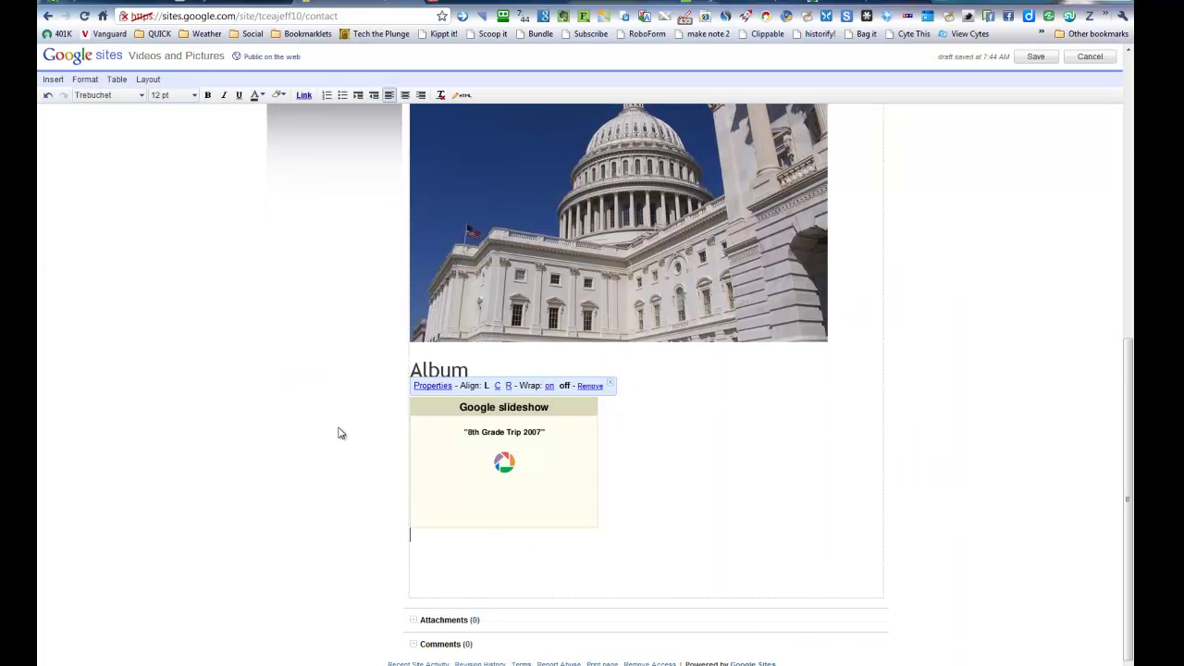
pyautogui.click(473, 477)
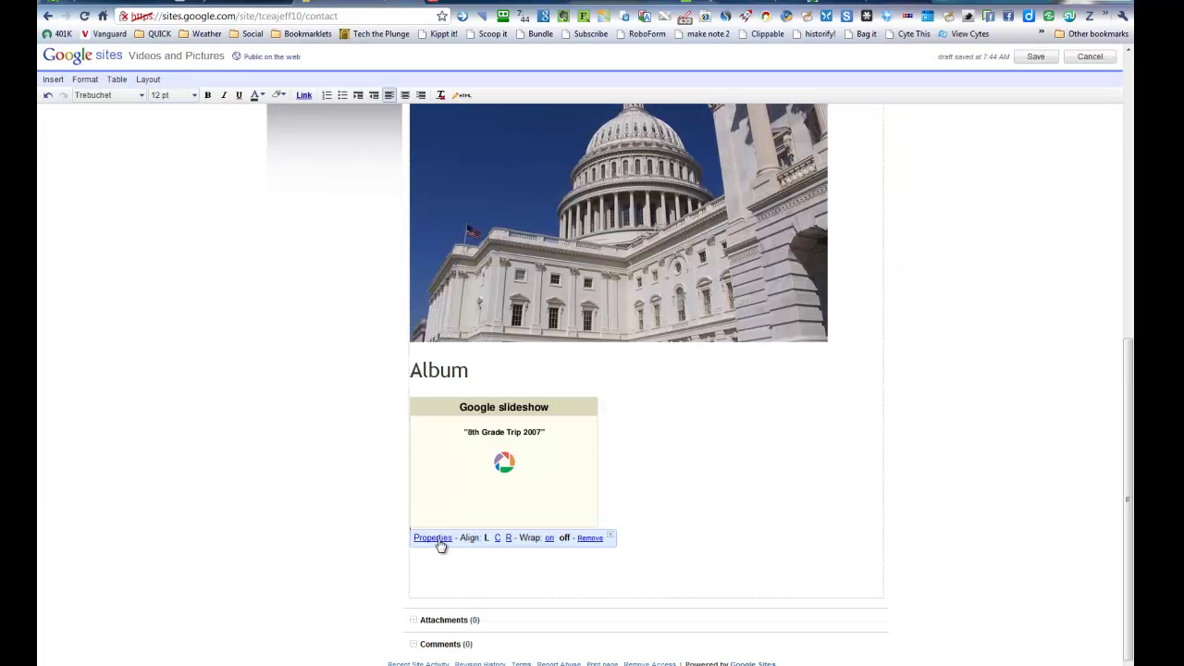
pyautogui.click(438, 541)
pyautogui.click(577, 342)
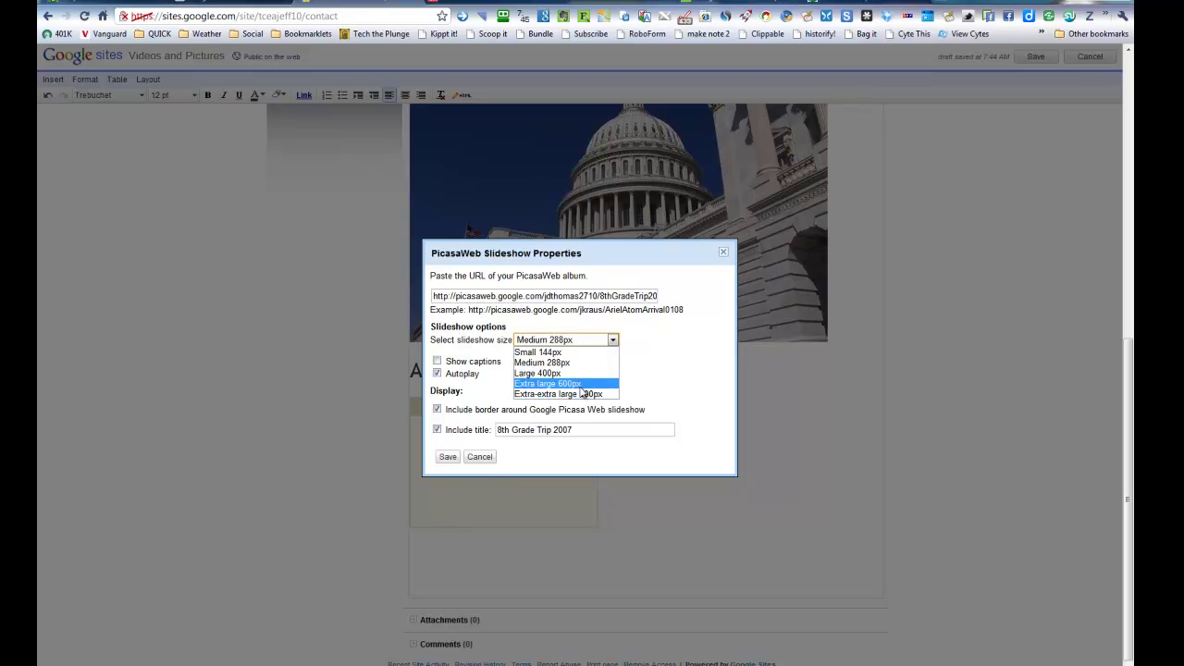
pyautogui.click(581, 385)
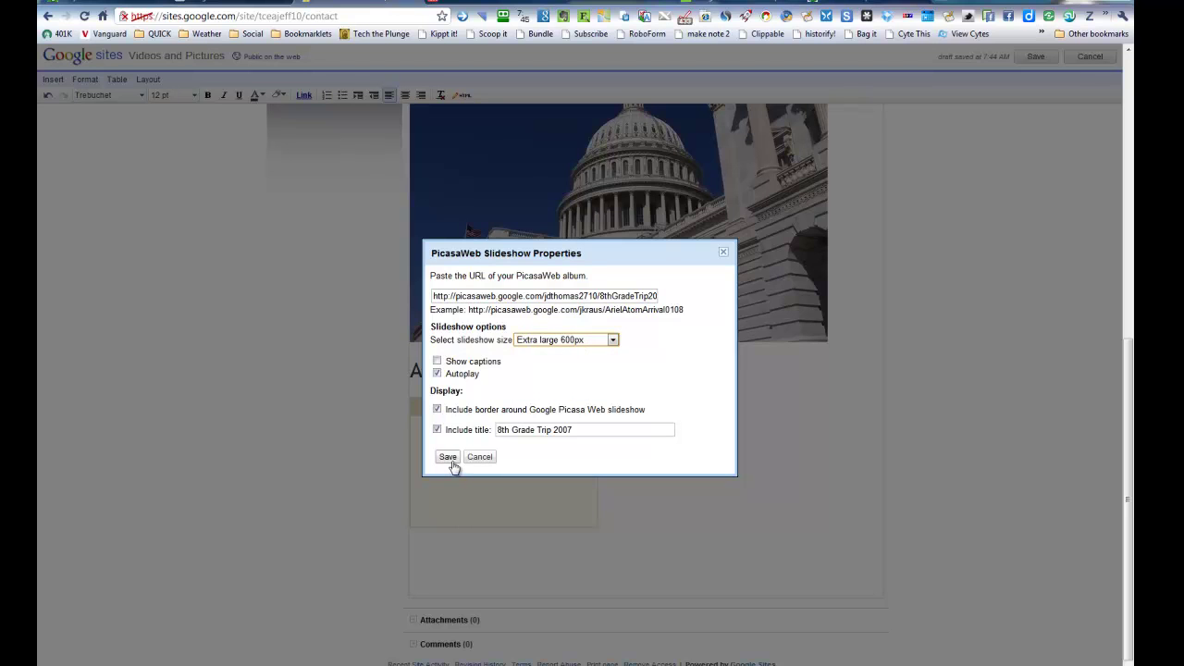
pyautogui.click(452, 458)
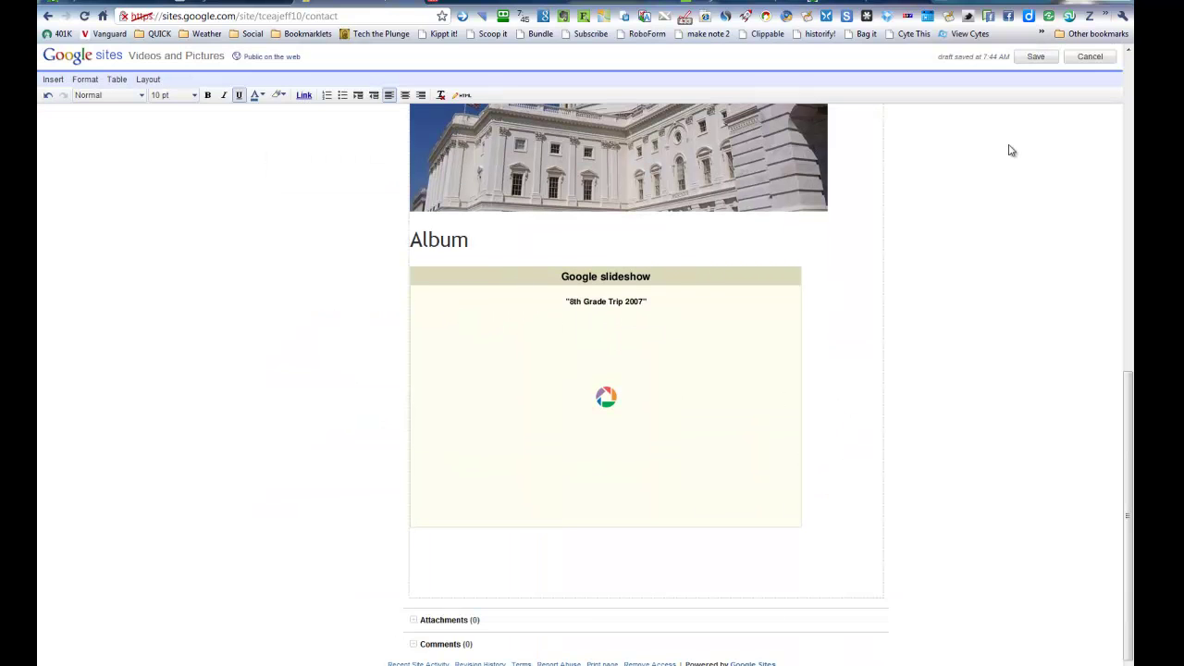
# Save the page and review the published video, trip picture and album slideshow.
pyautogui.click(1036, 58)
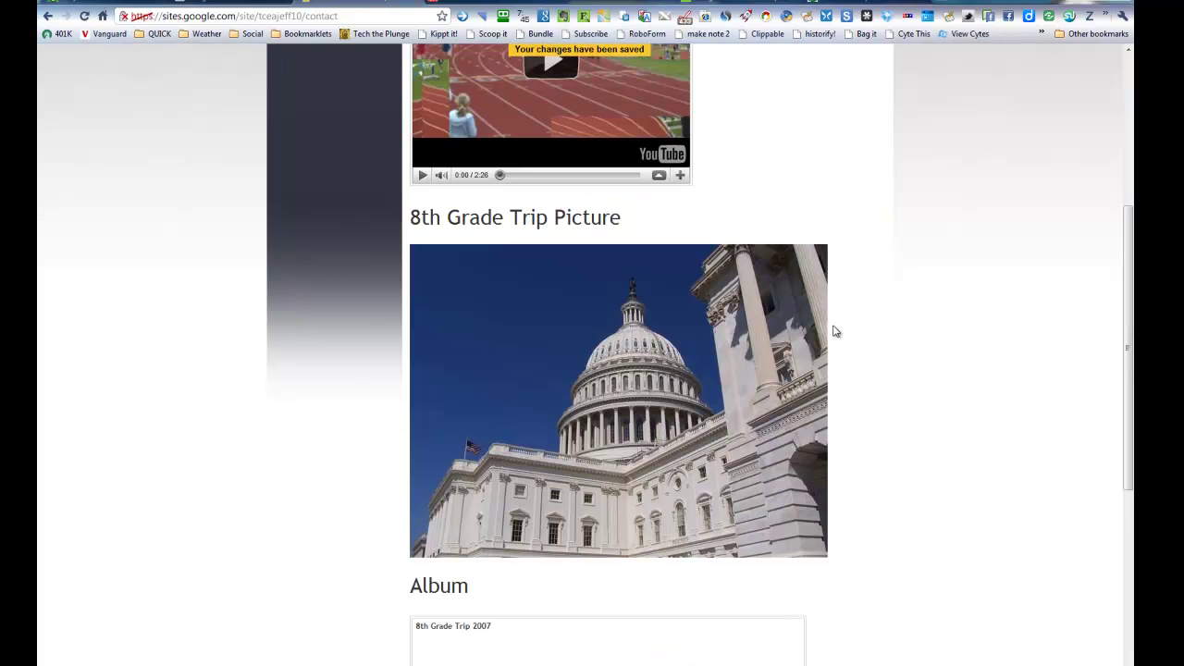
pyautogui.scroll(-4, 841, 325)
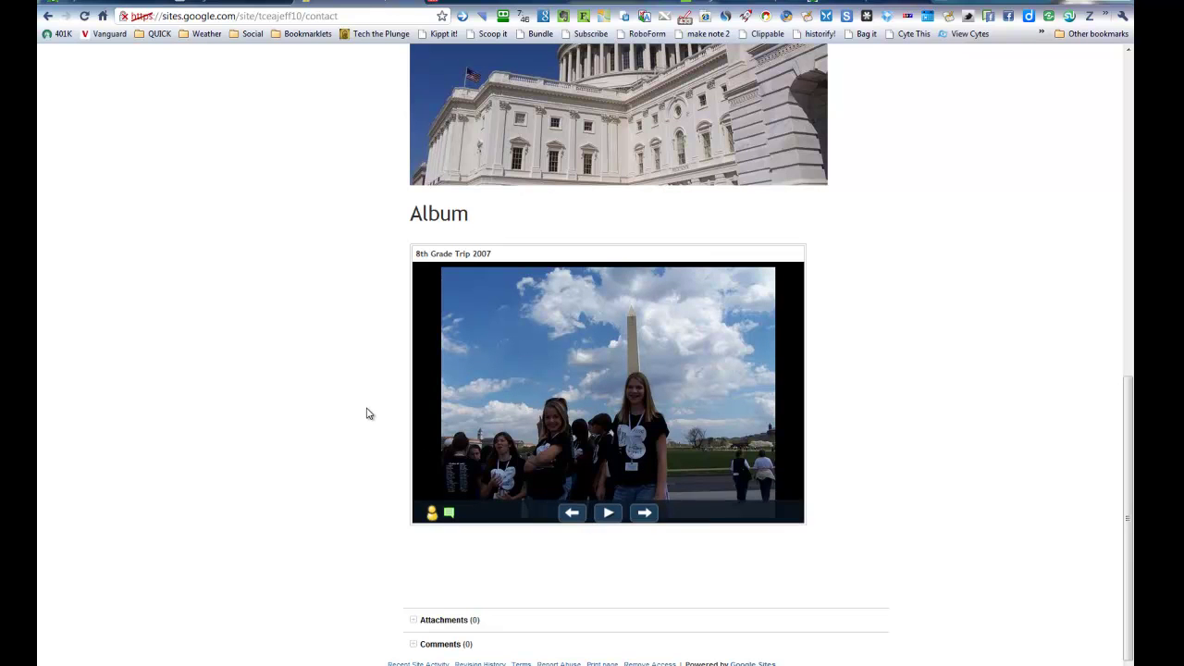
pyautogui.scroll(8, 370, 416)
pyautogui.scroll(-2, 379, 416)
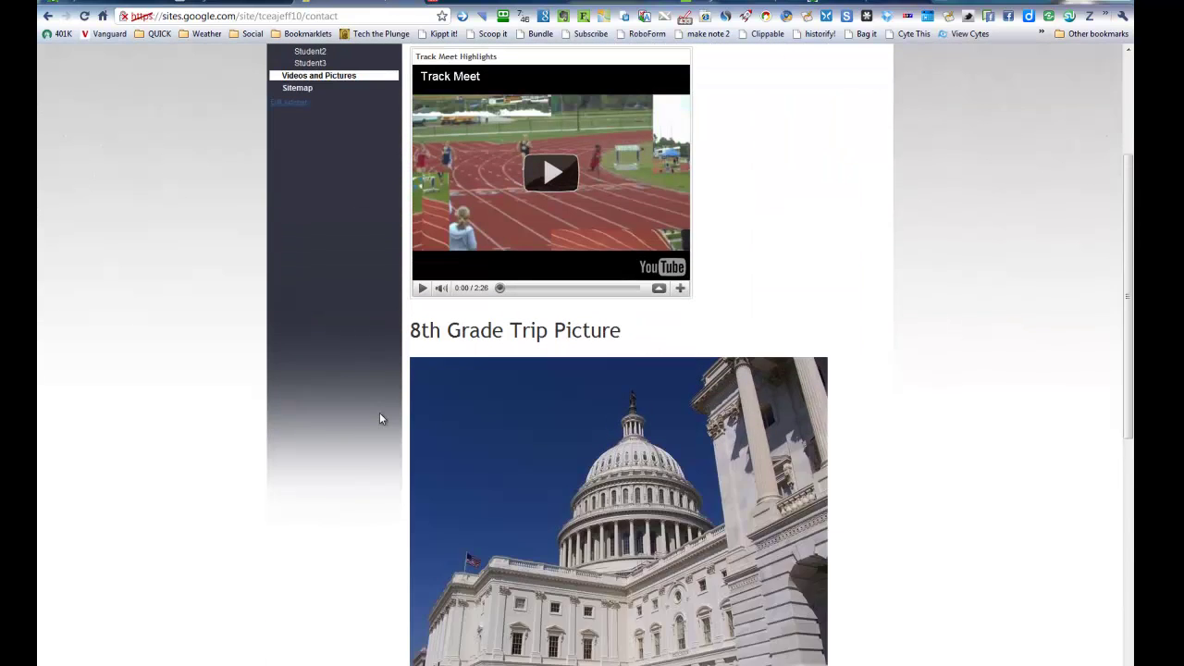
pyautogui.scroll(2, 381, 416)
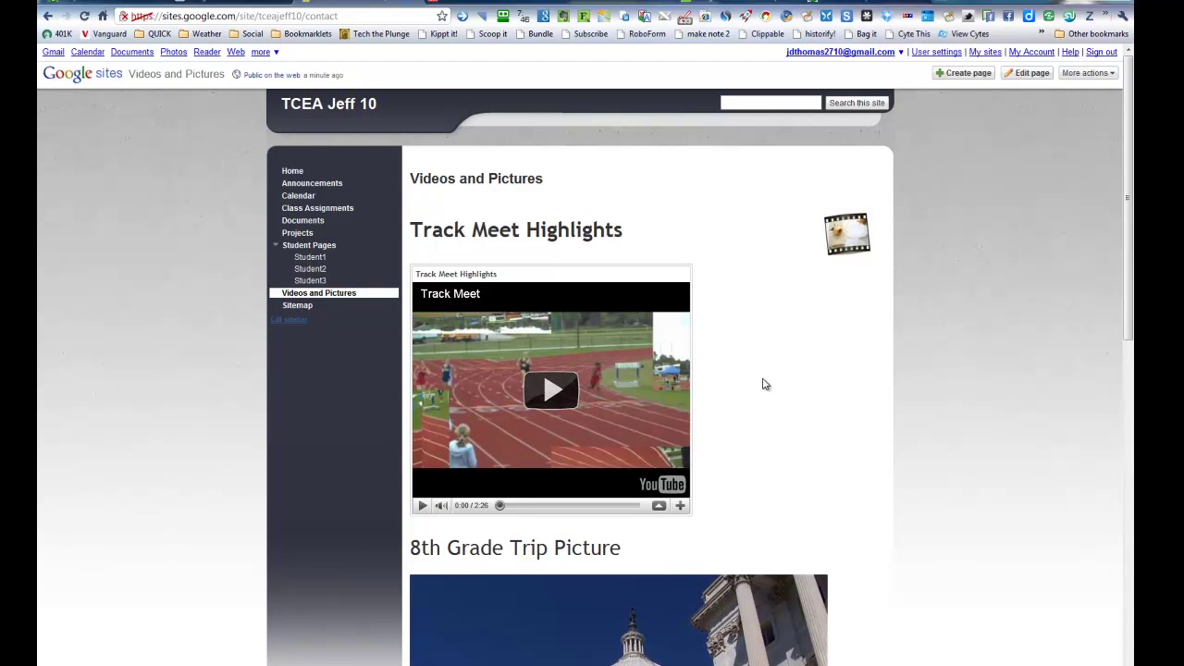
pyautogui.scroll(-4, 762, 382)
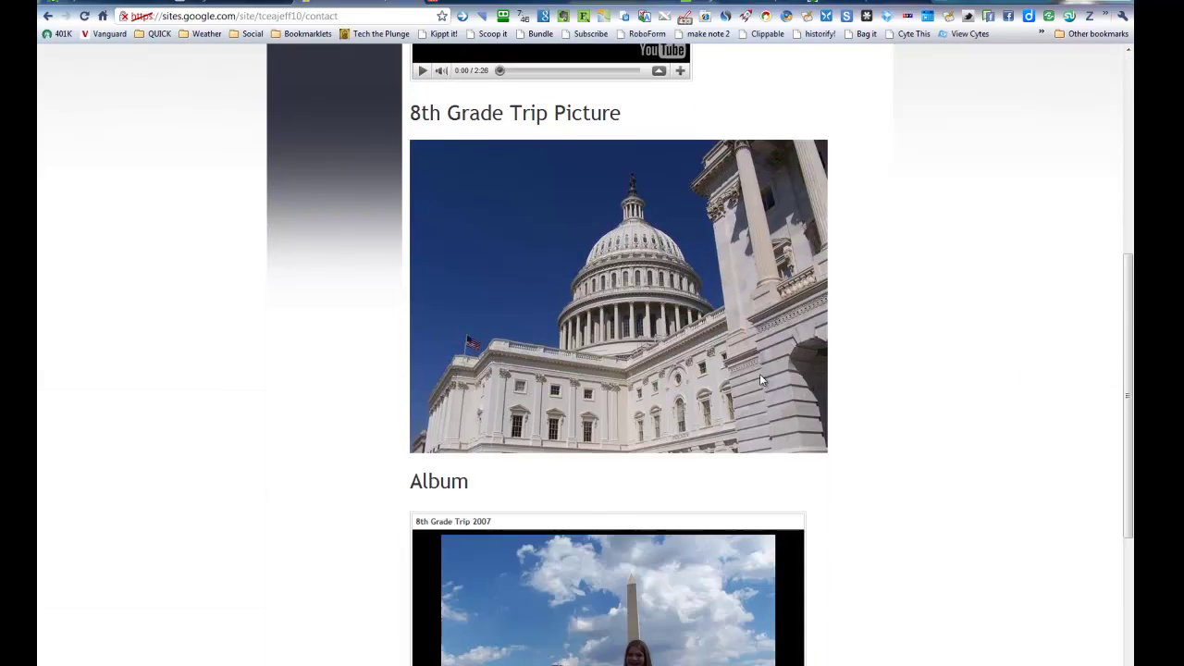
pyautogui.scroll(4, 762, 381)
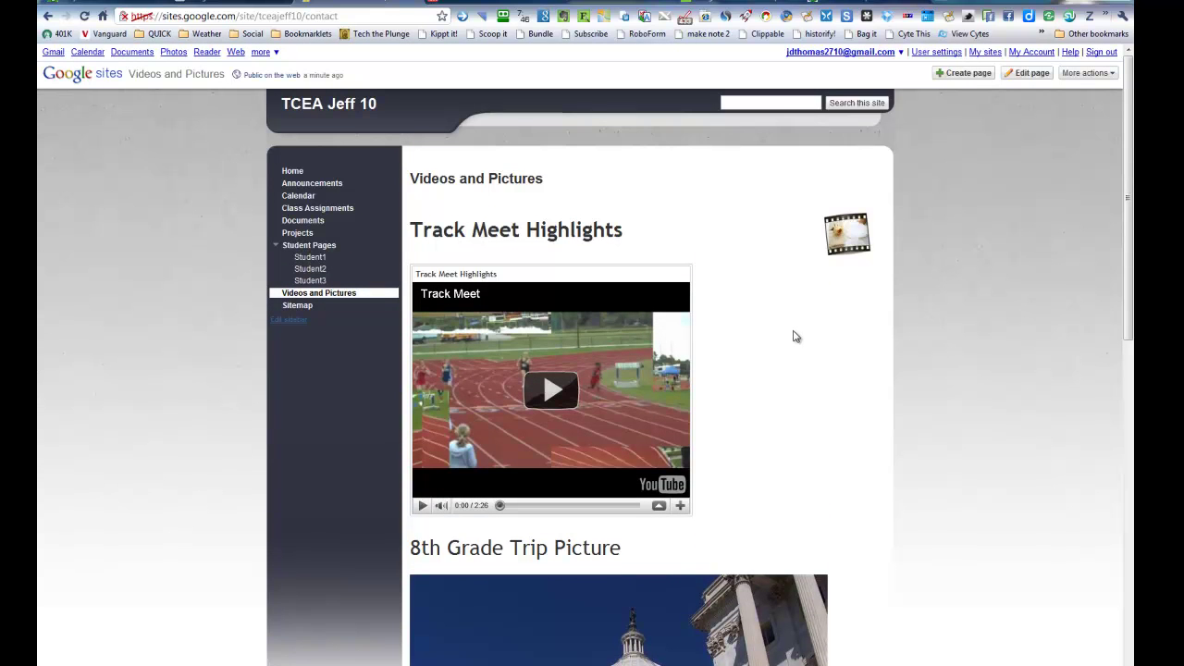